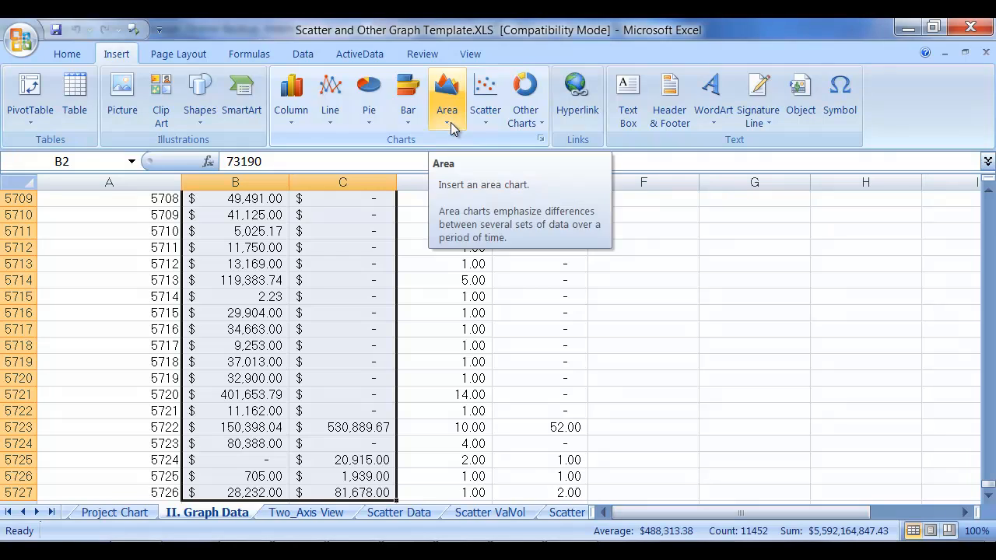
# Insert a 2-D line chart with markers from the selected amount data and move it to a new sheet named Two Axis ValVol.
pyautogui.click(335, 124)
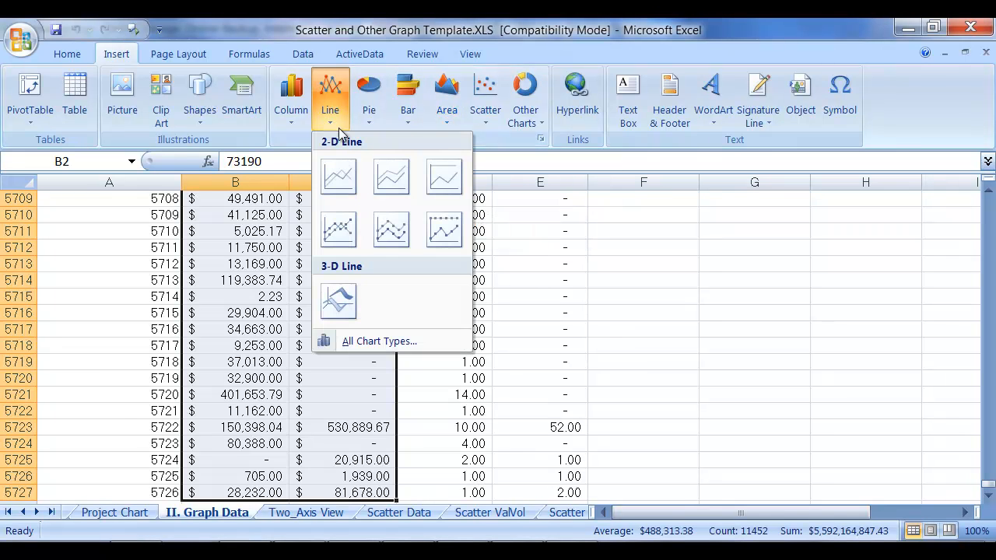
pyautogui.click(350, 232)
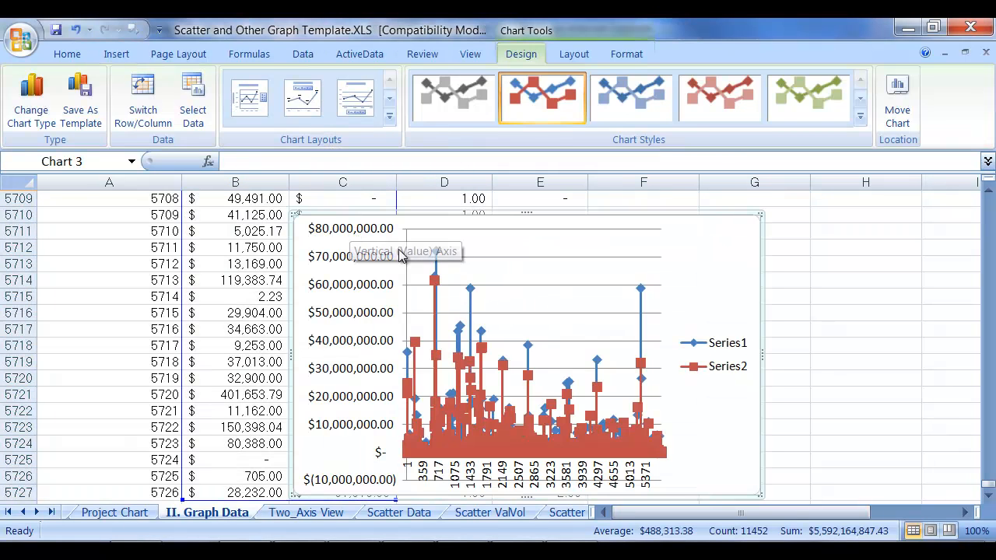
pyautogui.rightClick(700, 249)
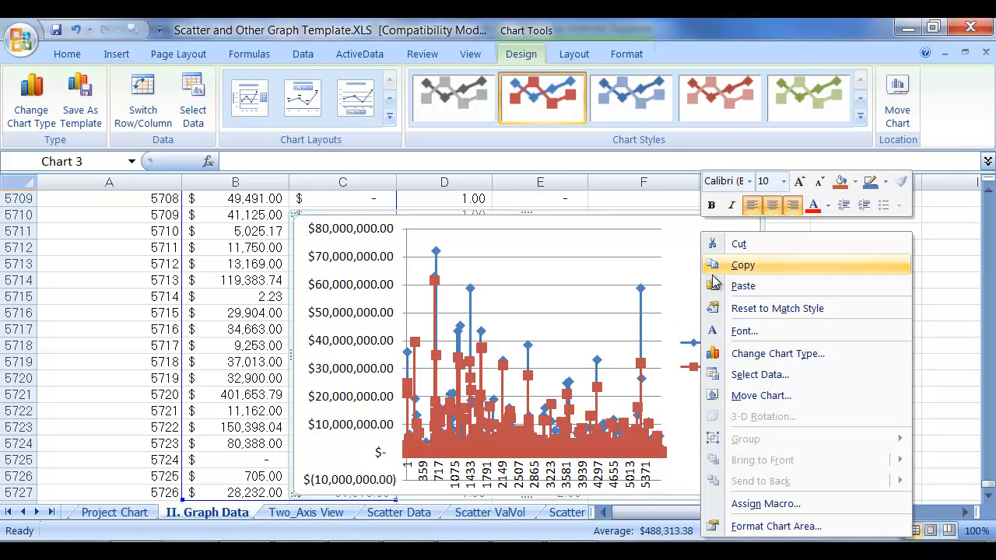
pyautogui.click(760, 395)
pyautogui.click(451, 294)
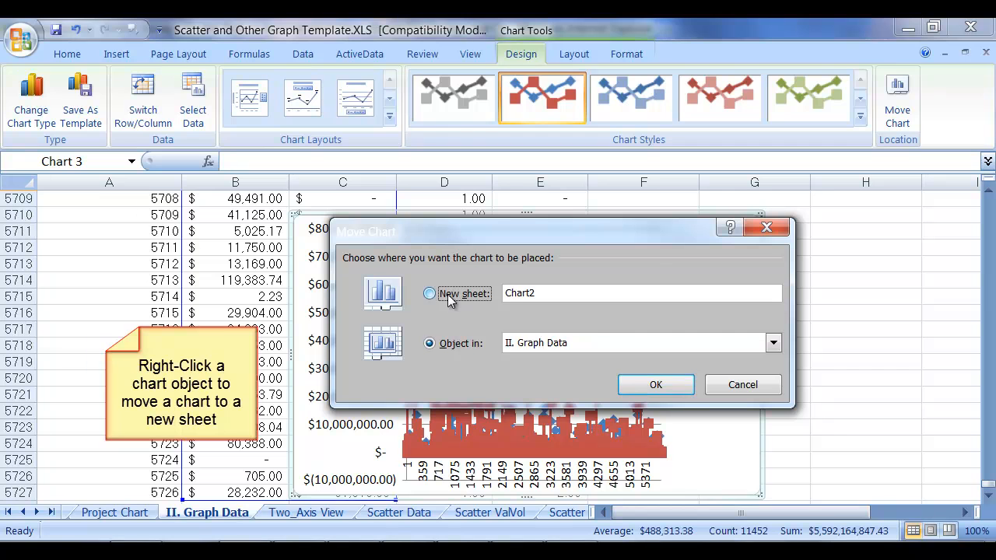
pyautogui.write('T')
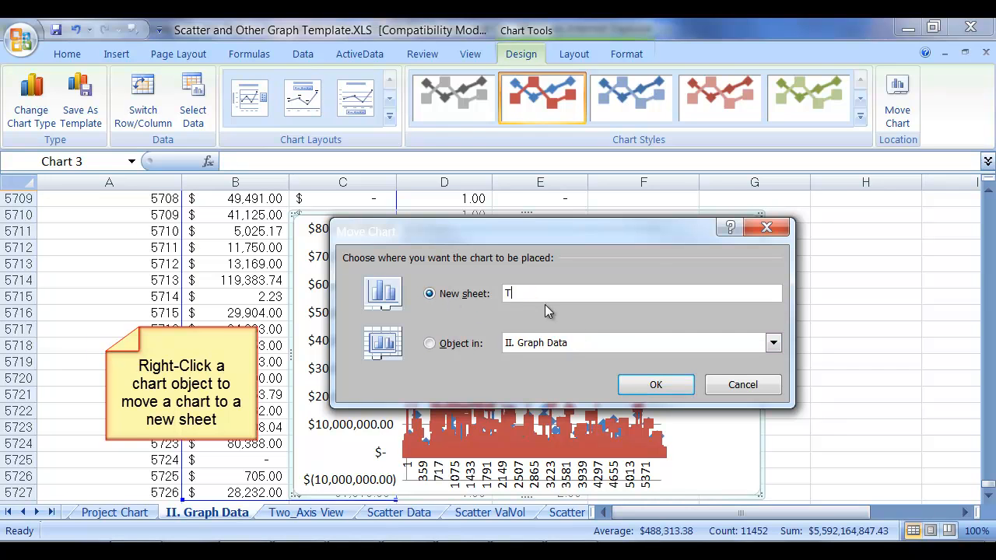
pyautogui.write('wo Axis ValVol')
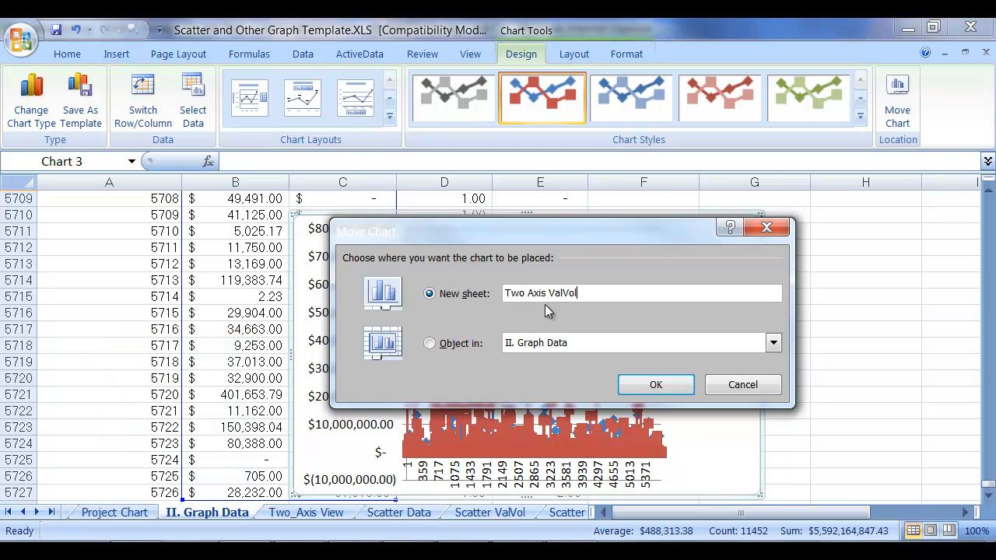
pyautogui.press('Return')
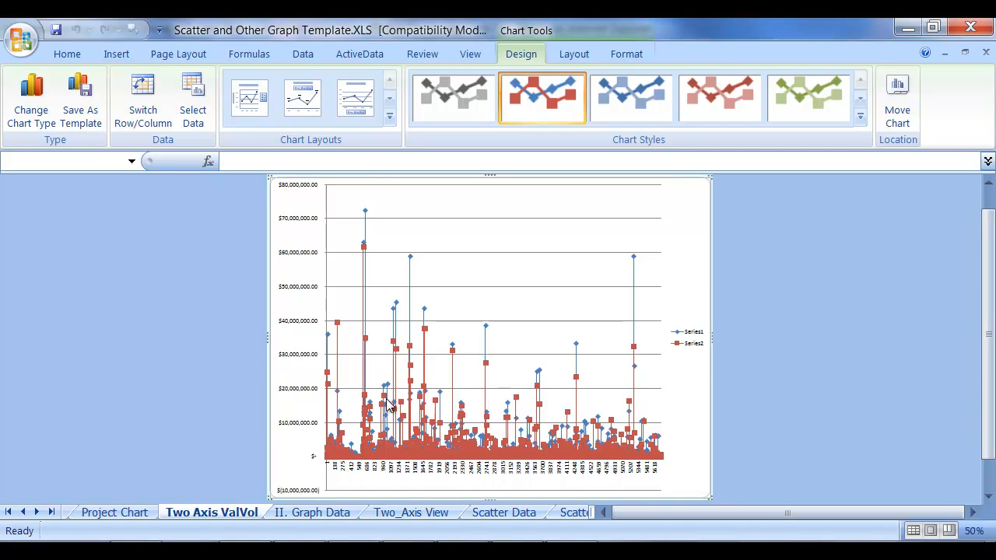
# Examine the amount and count columns at the start of the II. Graph Data sheet and return to the Two Axis ValVol chart.
pyautogui.moveTo(388, 406)
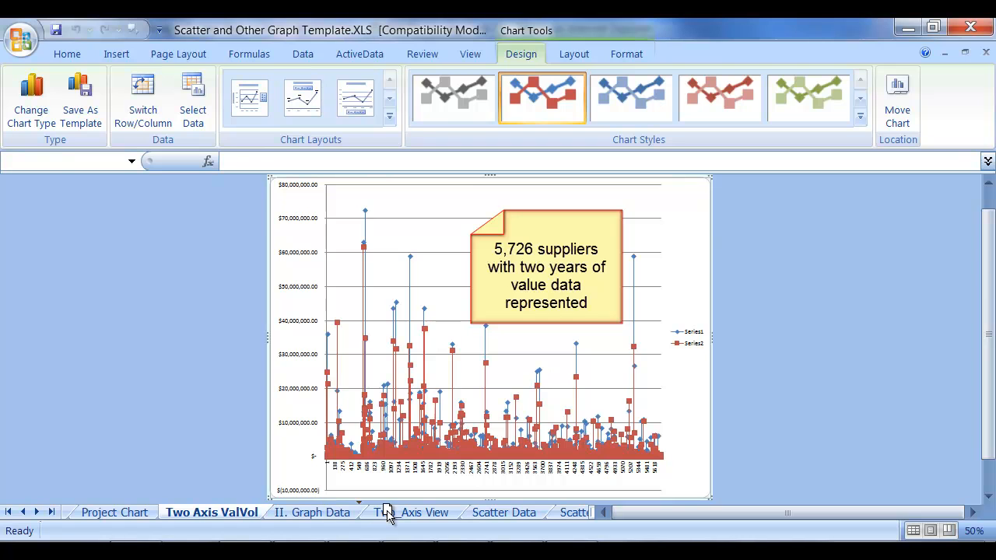
pyautogui.click(224, 514)
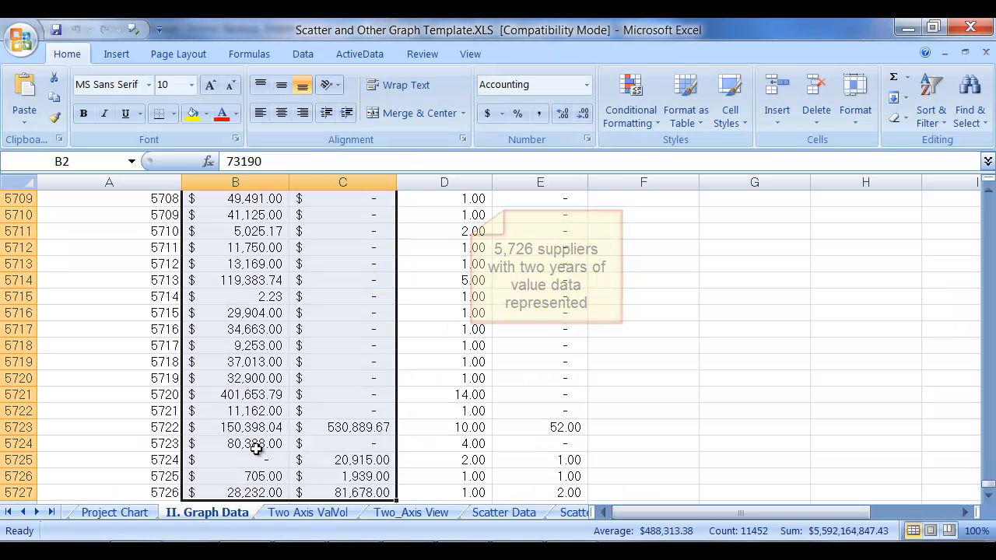
pyautogui.moveTo(986, 492); pyautogui.dragTo(986, 198)
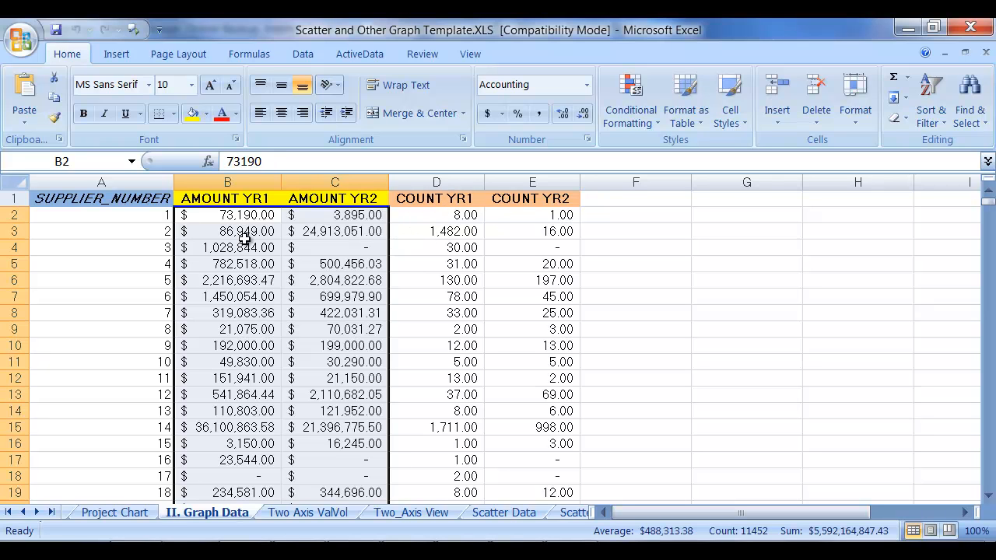
pyautogui.click(296, 518)
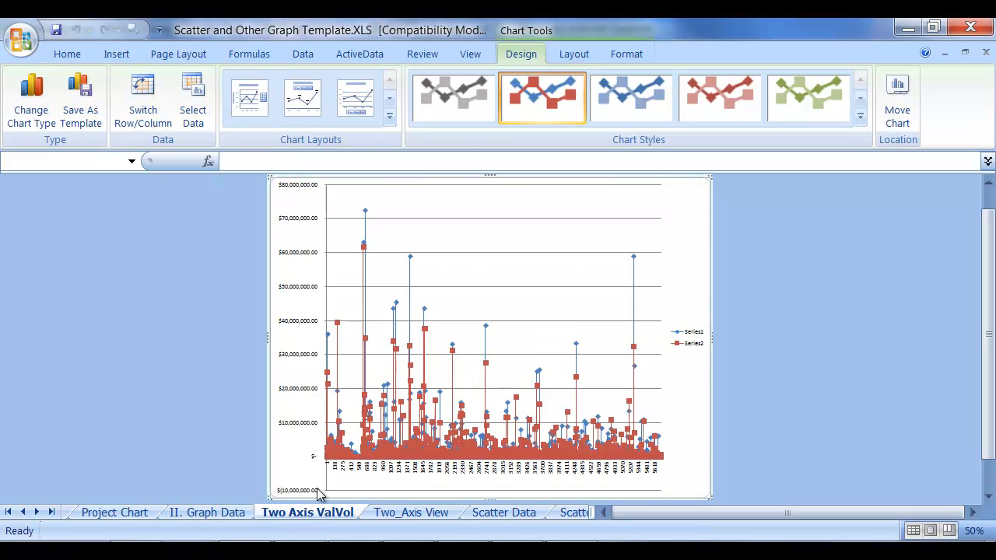
# Add a chart series named Volume Year 1 with values from D2:D20 of the II. Graph Data sheet.
pyautogui.rightClick(529, 269)
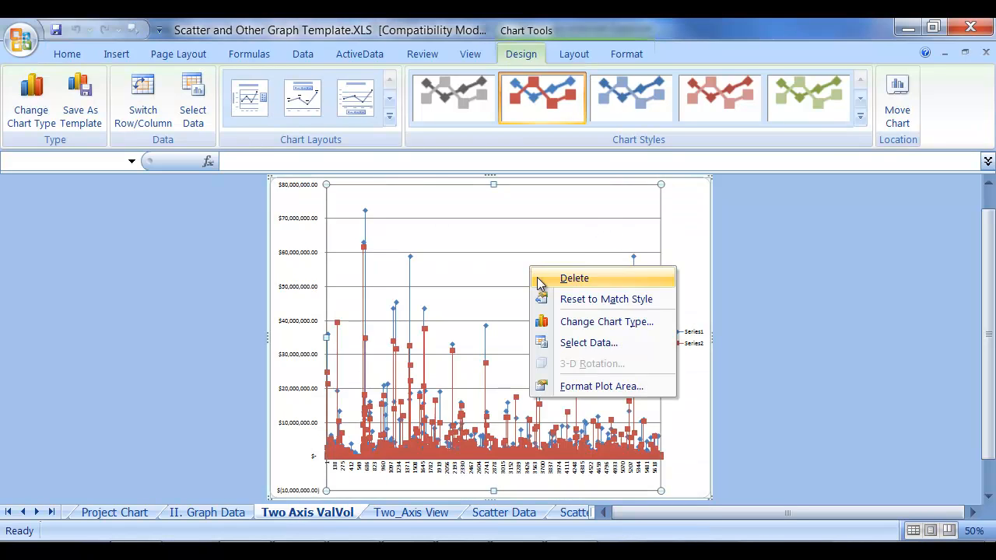
pyautogui.click(569, 342)
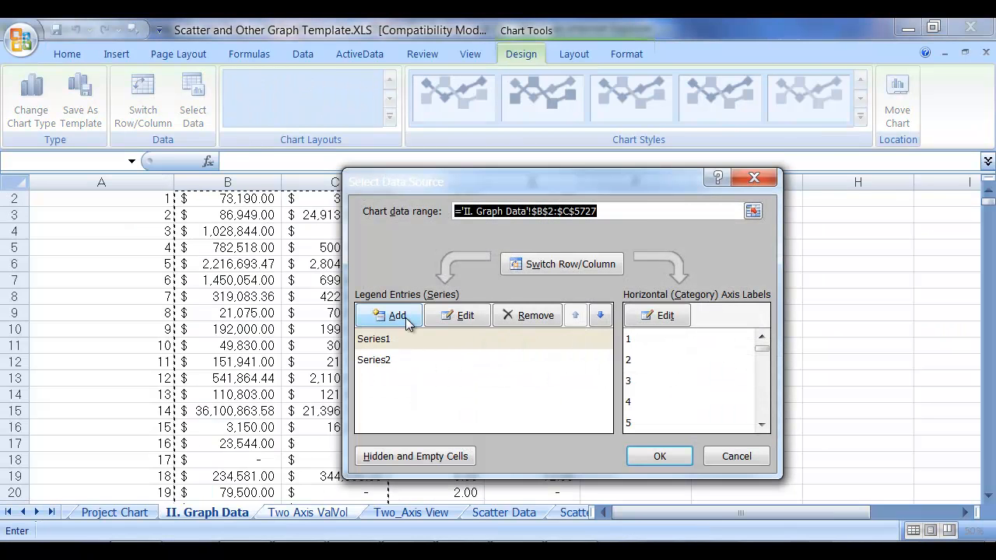
pyautogui.click(396, 317)
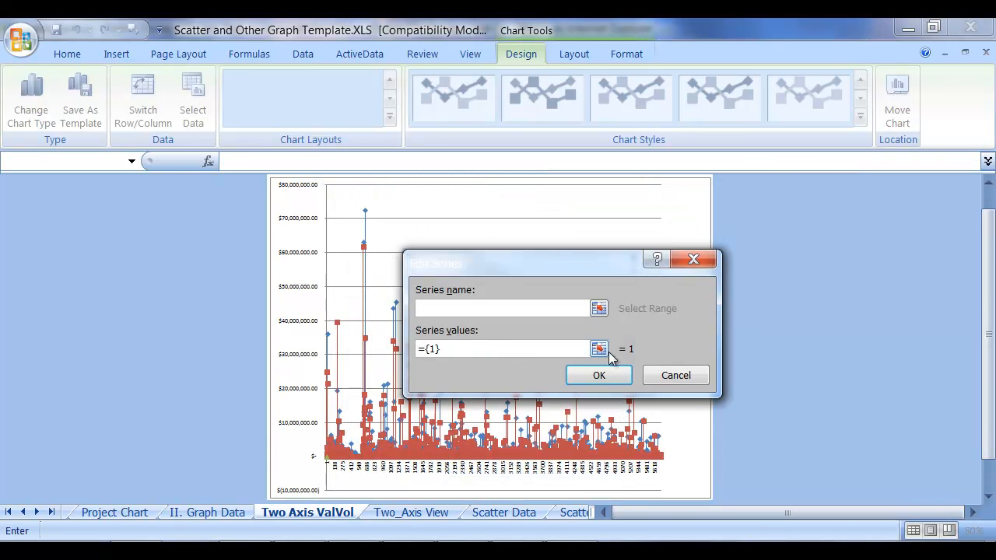
pyautogui.click(601, 350)
pyautogui.click(228, 517)
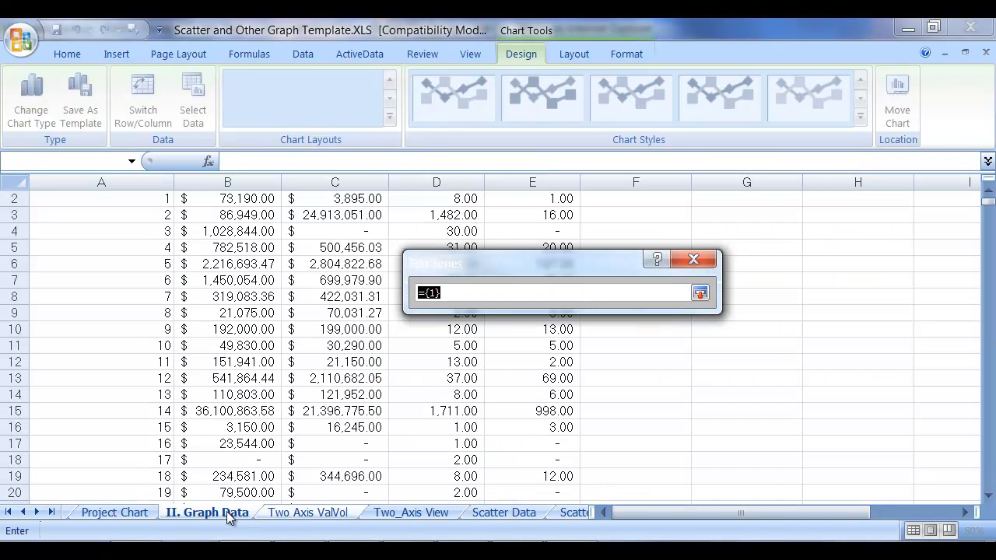
pyautogui.click(464, 492)
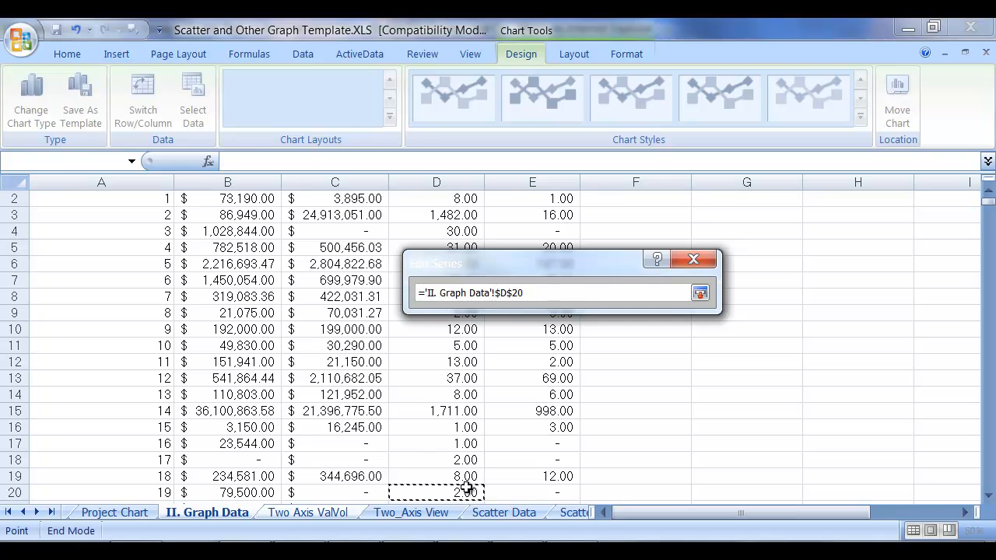
pyautogui.hotkey('ctrl', 'shift', 'Up')
pyautogui.press('Return')
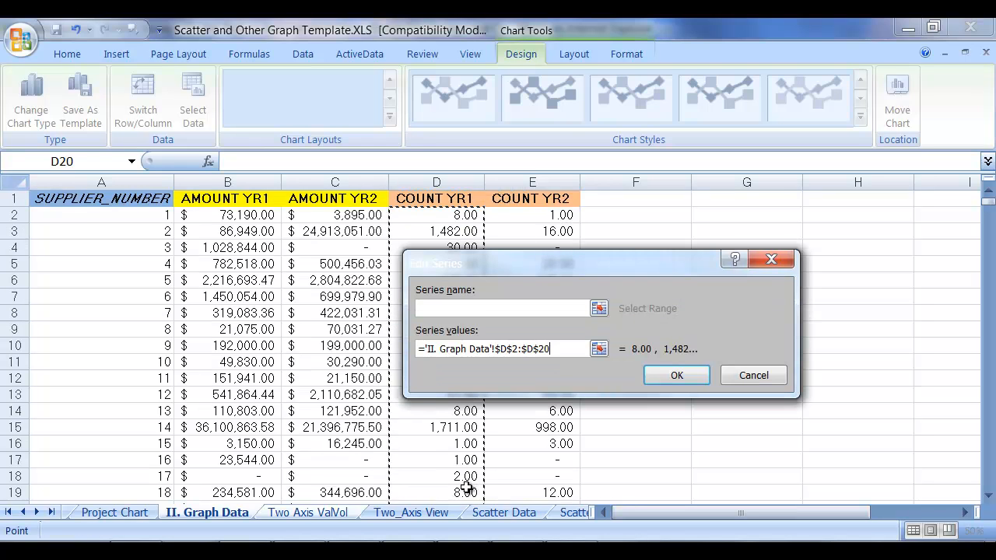
pyautogui.click(443, 308)
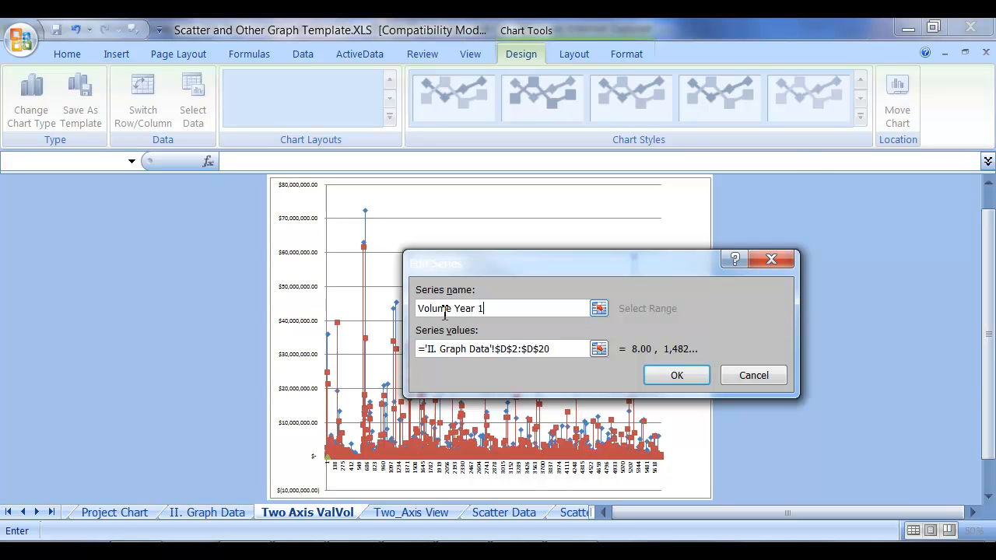
pyautogui.press('Return')
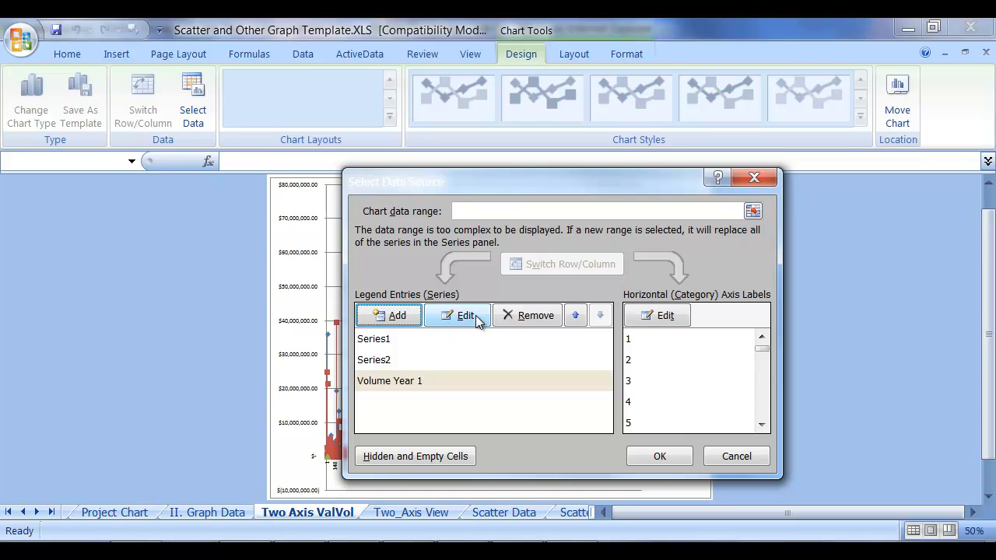
# Add a chart series named Volume Year 2 with values from E2:E5727 of the II. Graph Data sheet.
pyautogui.click(396, 319)
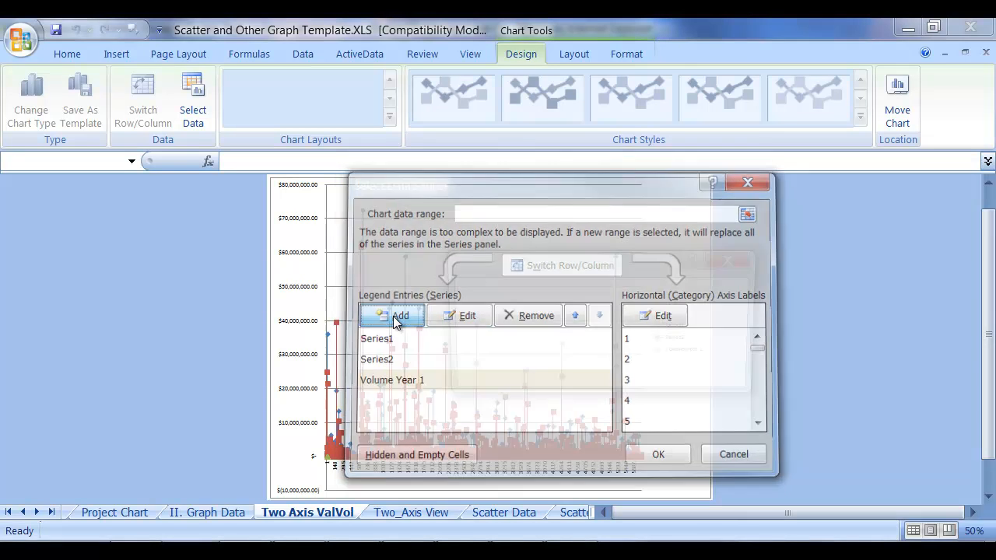
pyautogui.click(637, 348)
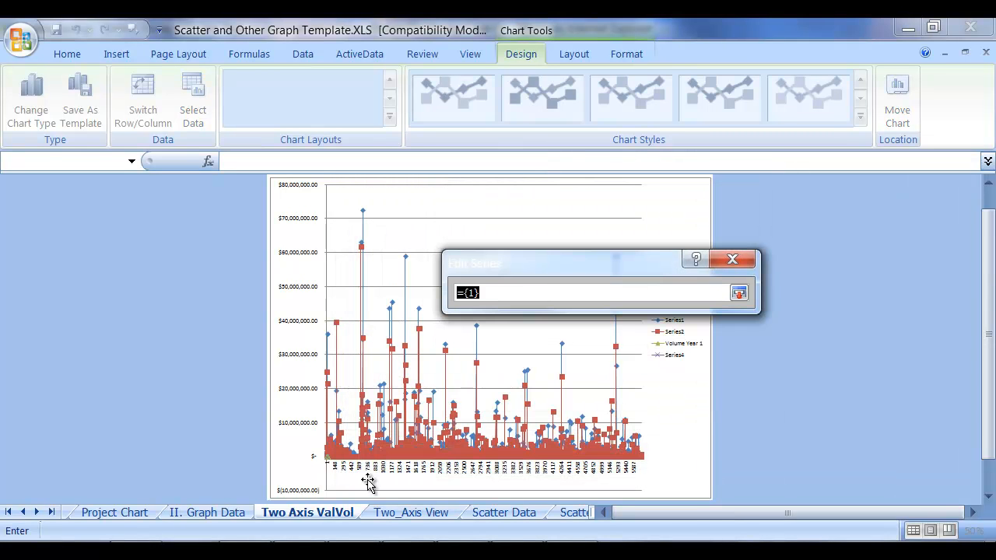
pyautogui.click(211, 513)
pyautogui.click(552, 217)
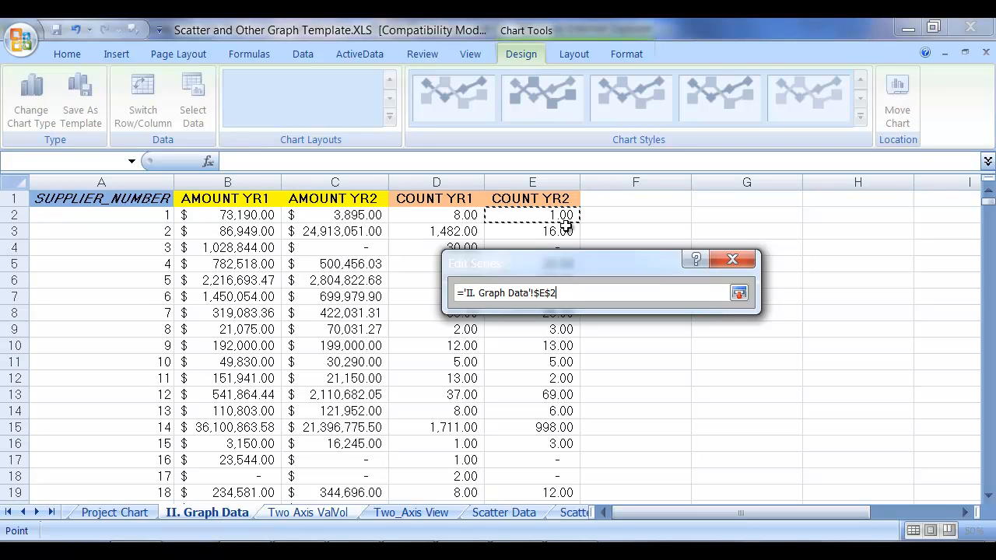
pyautogui.hotkey('ctrl', 'shift', 'Down')
pyautogui.press('Return')
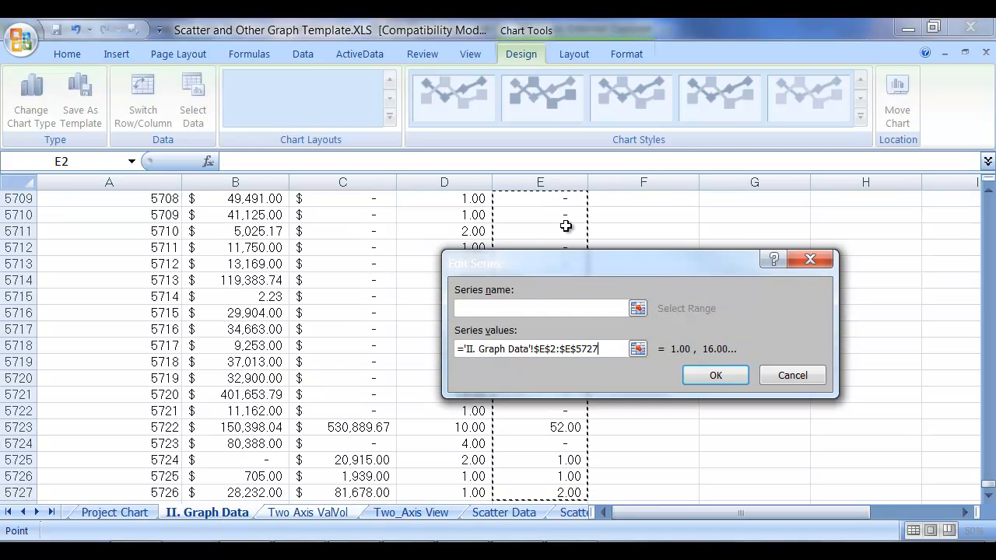
pyautogui.click(535, 310)
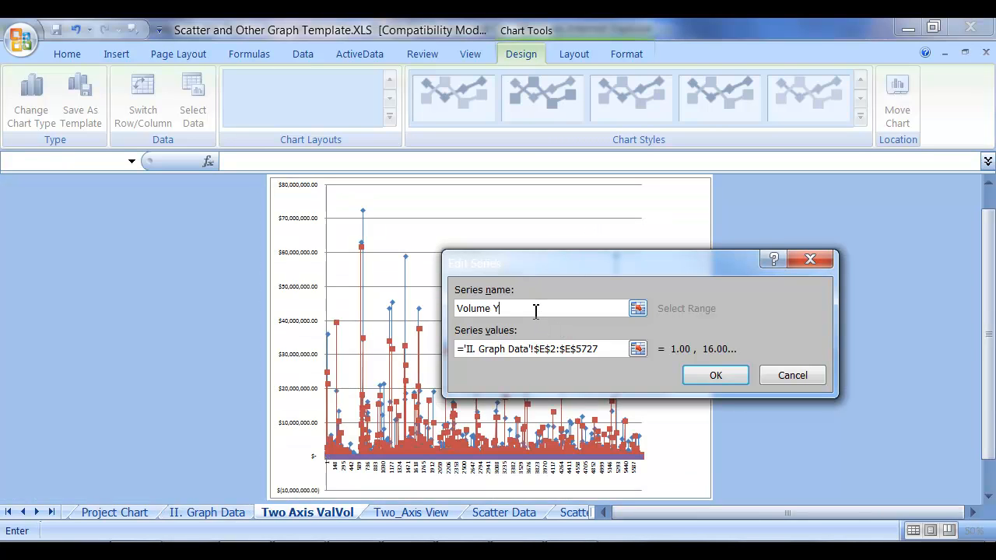
pyautogui.press('Return')
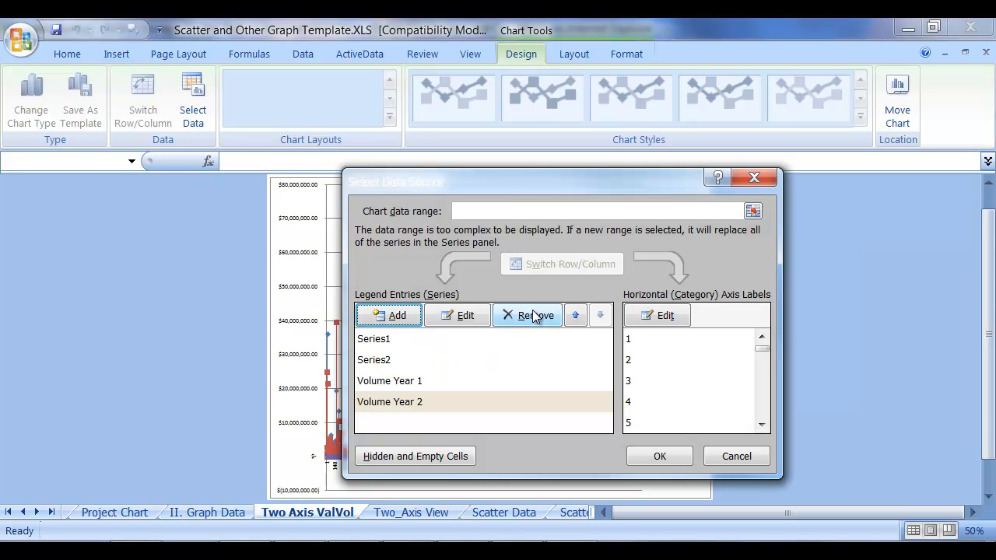
# Rename the chart series Series1 to Values Year 1.
pyautogui.click(385, 342)
pyautogui.click(466, 315)
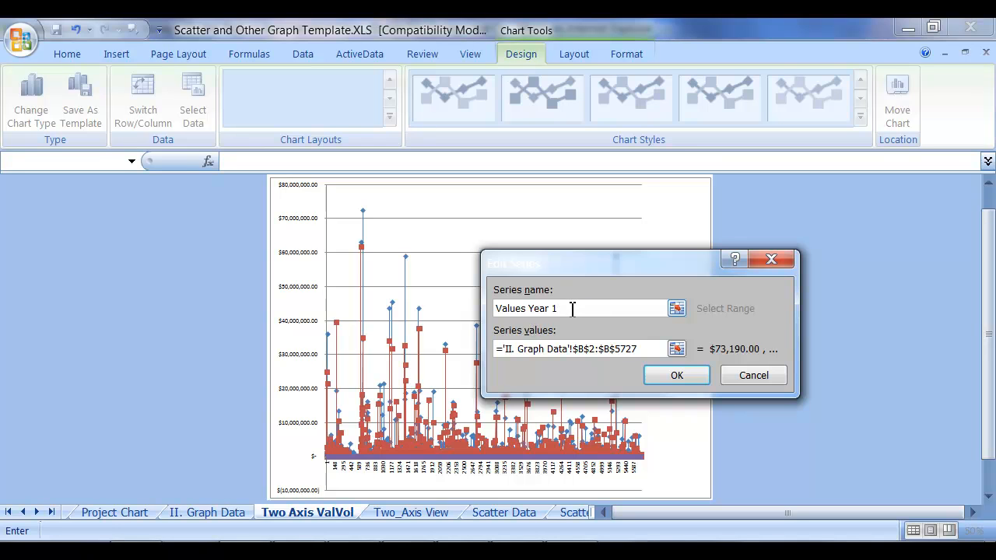
pyautogui.moveTo(572, 309); pyautogui.dragTo(445, 304)
pyautogui.click(679, 379)
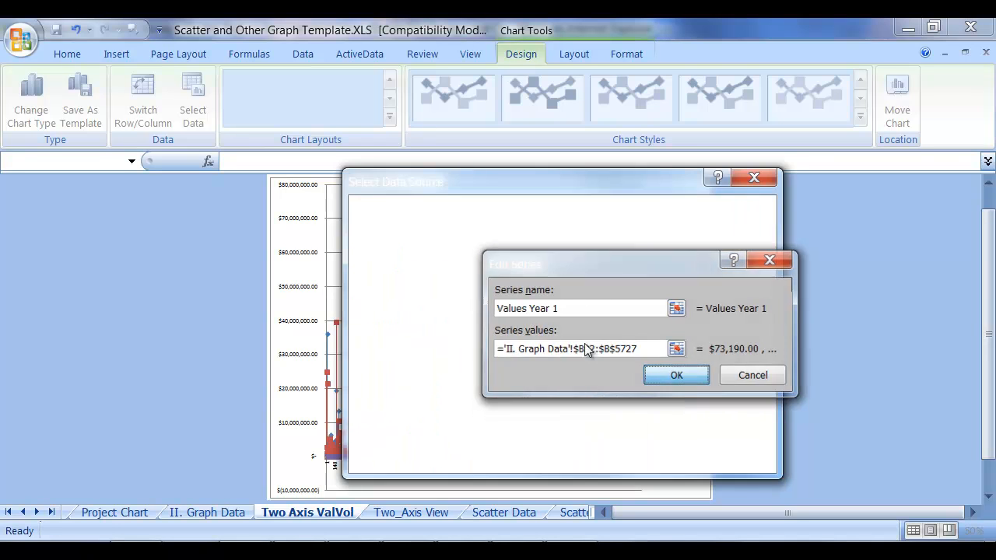
# Rename the chart series Series2 to Values Year 2 and apply the data source changes.
pyautogui.click(391, 358)
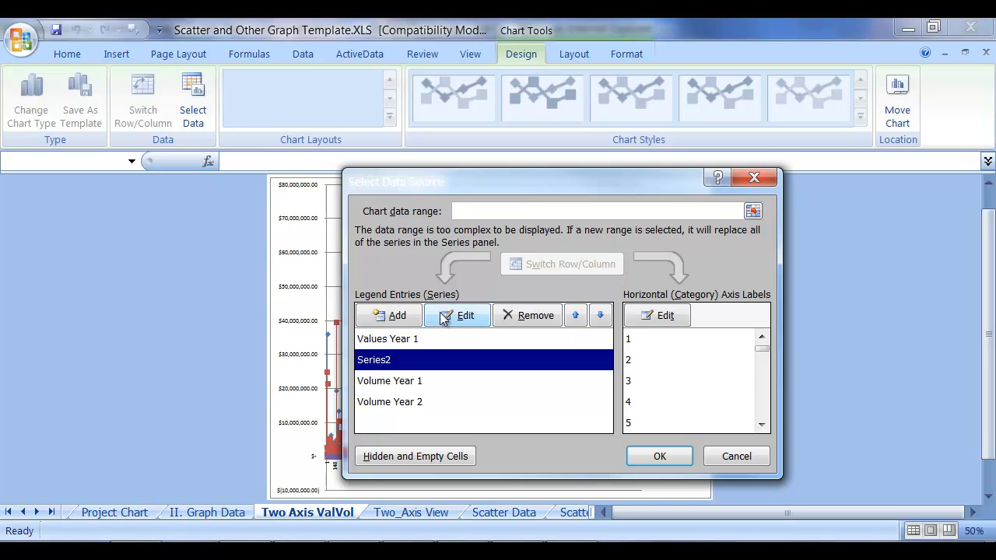
pyautogui.click(476, 316)
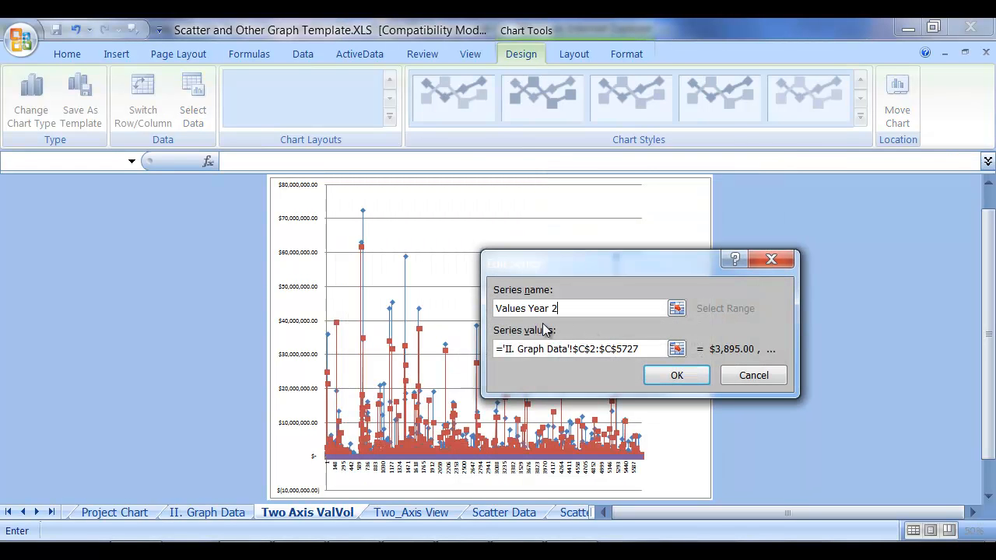
pyautogui.click(686, 378)
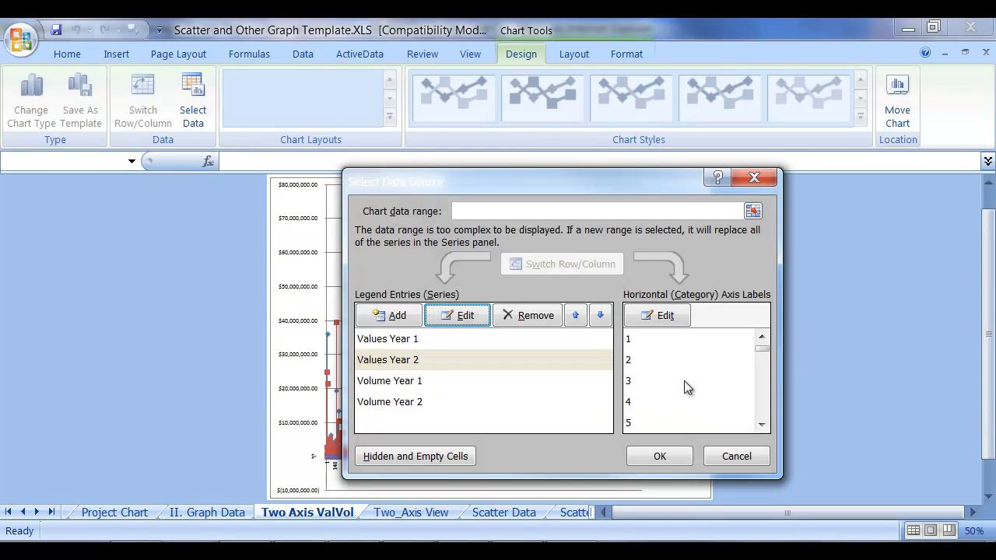
pyautogui.click(662, 456)
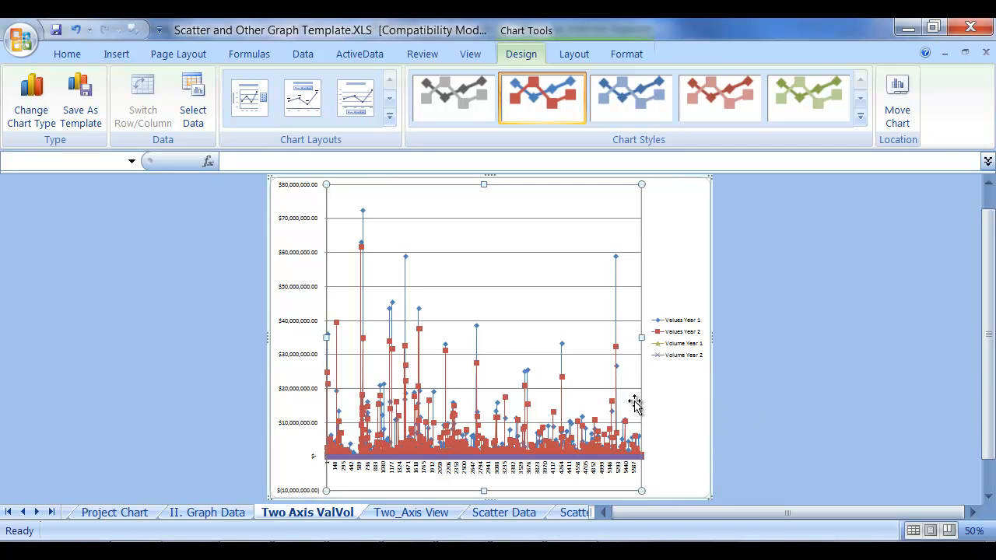
# Plot the Volume Year 2 series on the secondary axis.
pyautogui.rightClick(559, 459)
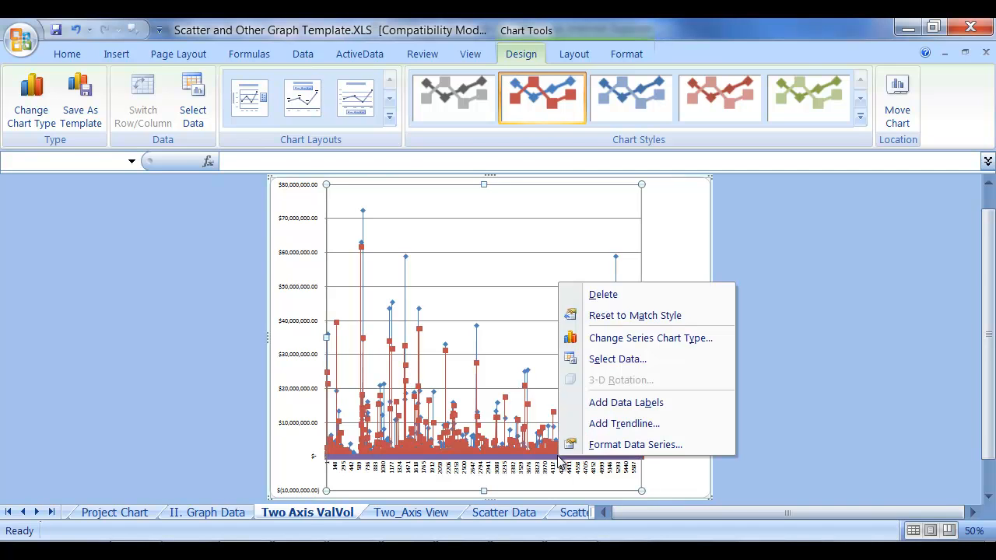
pyautogui.click(611, 444)
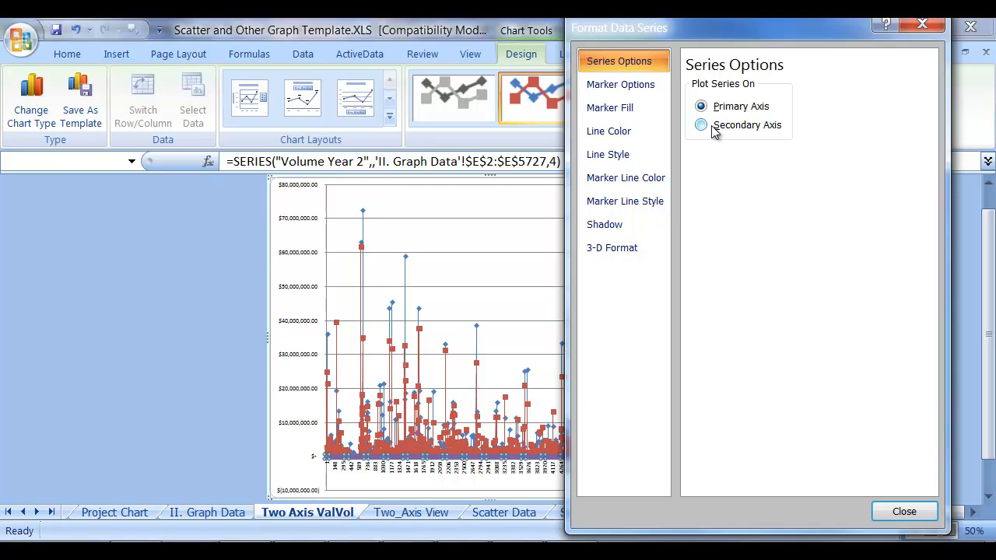
pyautogui.click(703, 125)
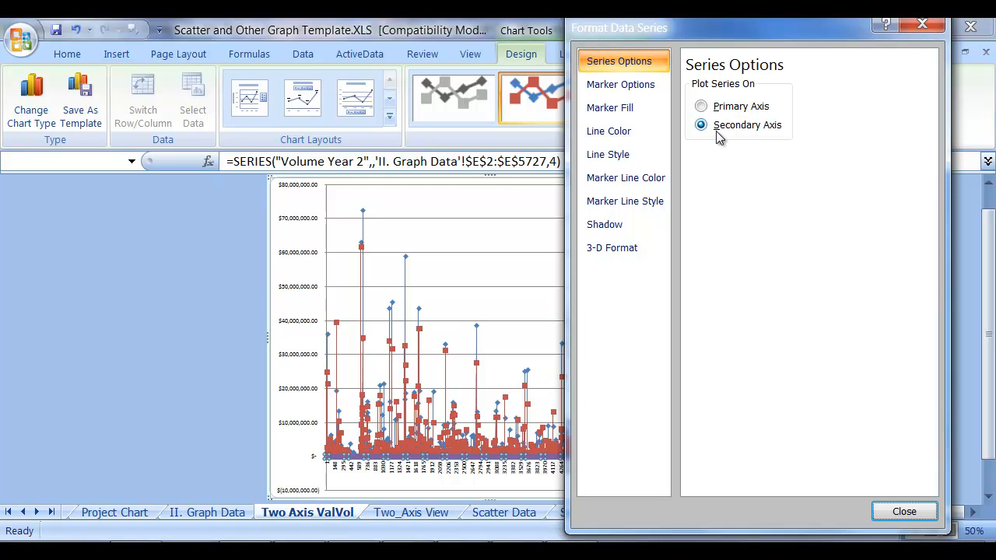
pyautogui.click(903, 512)
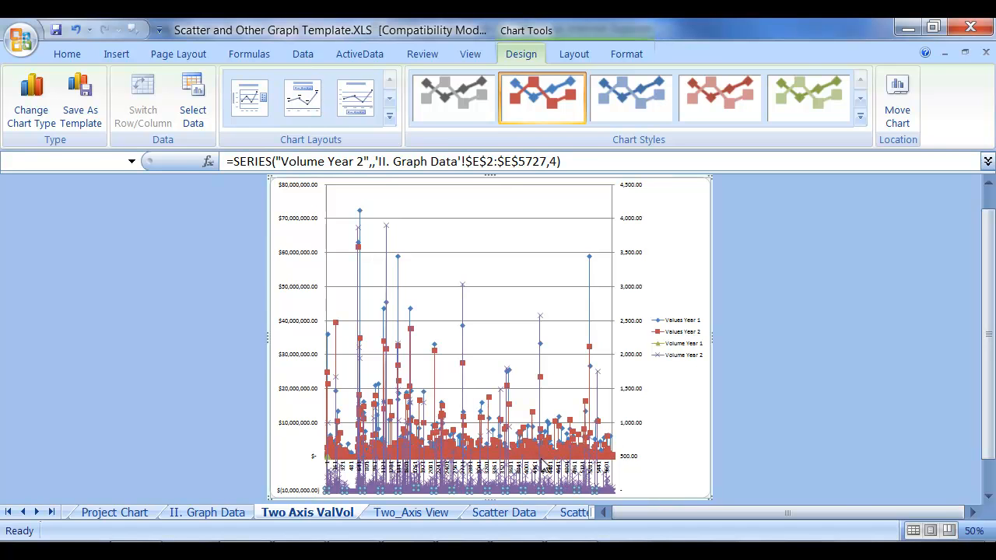
# Plot the Volume Year 1 series on the secondary axis of the Two Axis ValVol chart.
pyautogui.scroll(11, 504, 453)
pyautogui.scroll(-10, 504, 452)
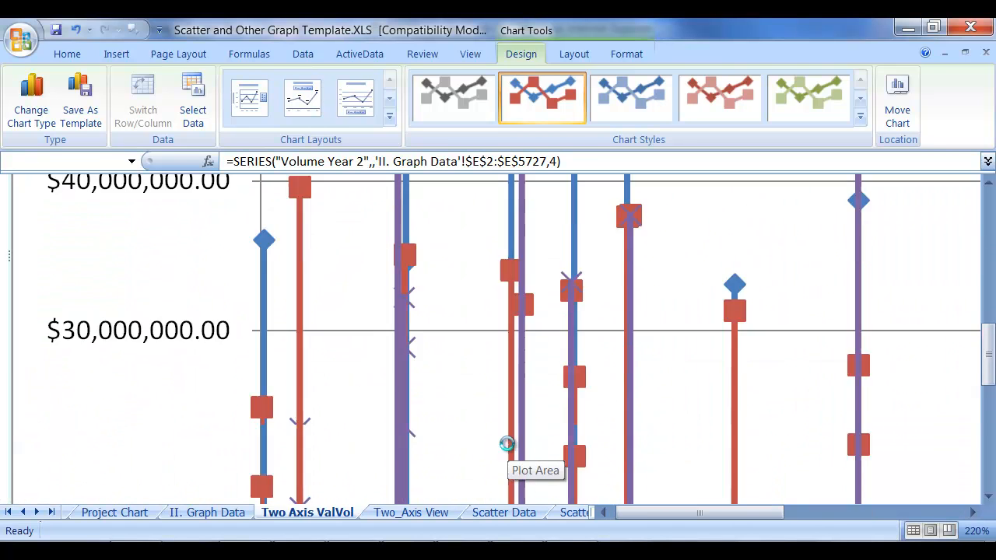
pyautogui.scroll(-4, 504, 451)
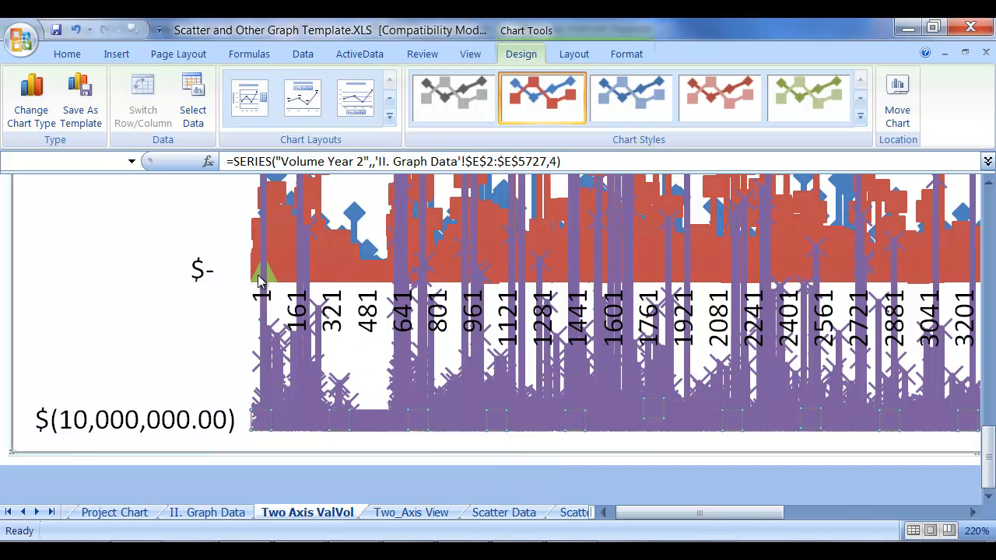
pyautogui.rightClick(257, 275)
pyautogui.click(315, 437)
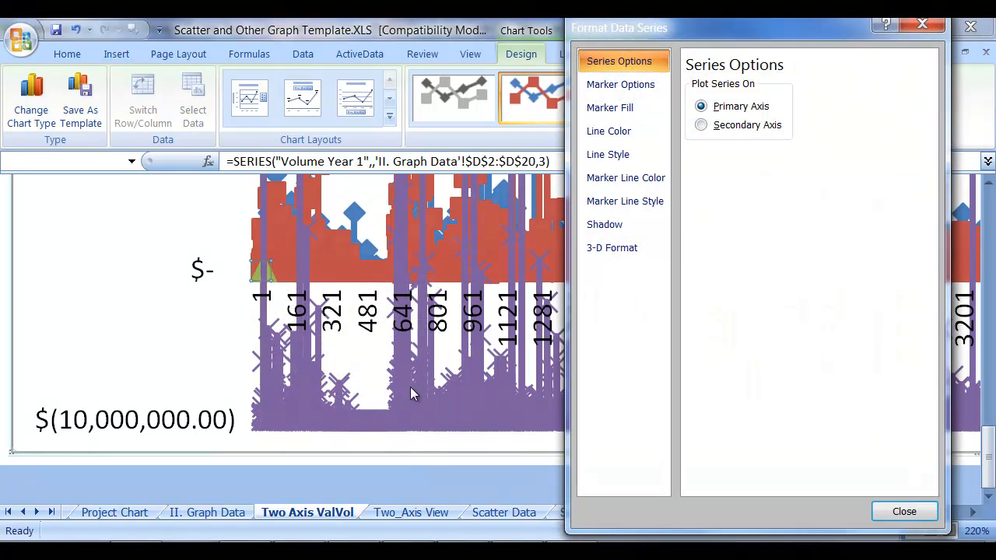
pyautogui.click(714, 126)
pyautogui.click(902, 511)
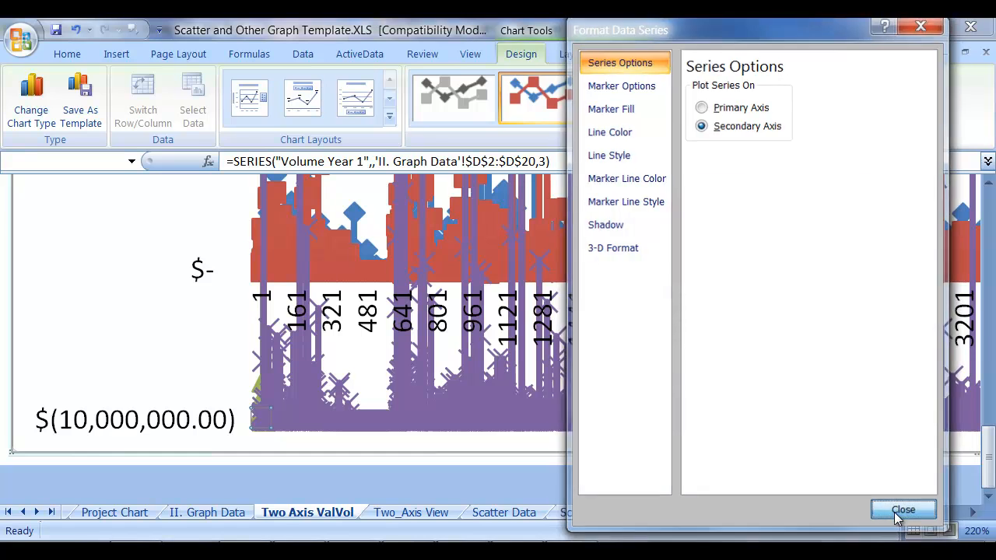
# Review the two-axis value and volume chart and compare it with the Scatter Data sheet and the Scatter ValVol chart.
pyautogui.scroll(1, 866, 386)
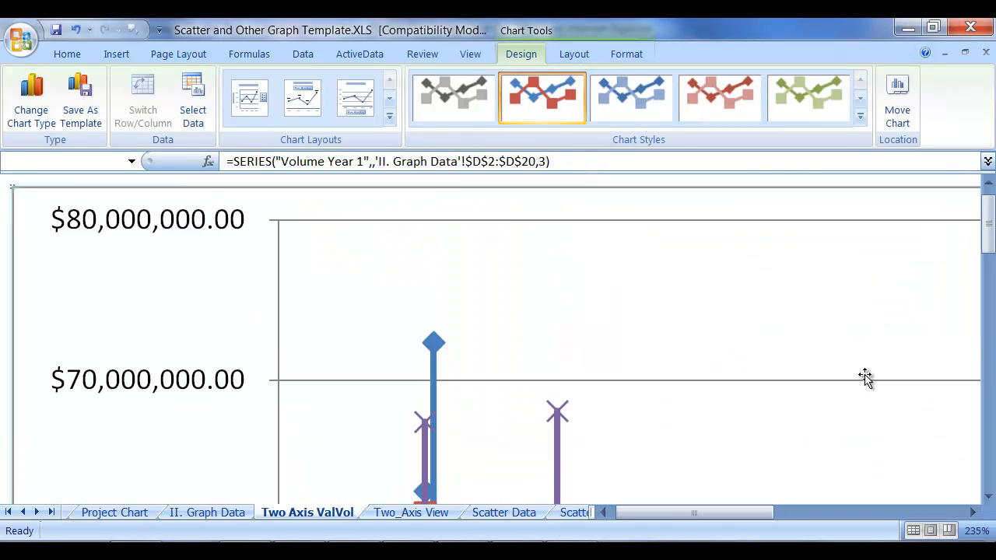
pyautogui.scroll(-10, 866, 379)
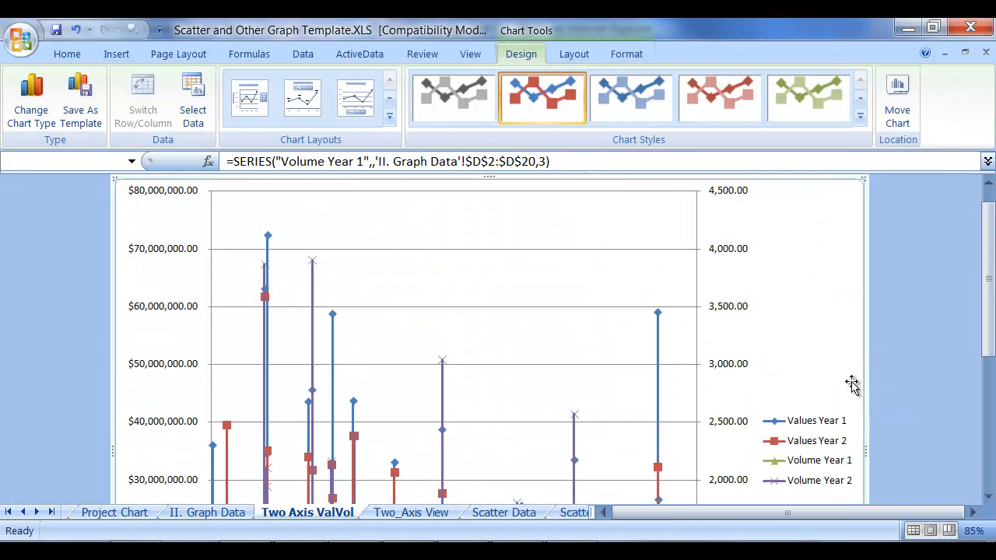
pyautogui.scroll(-2, 850, 381)
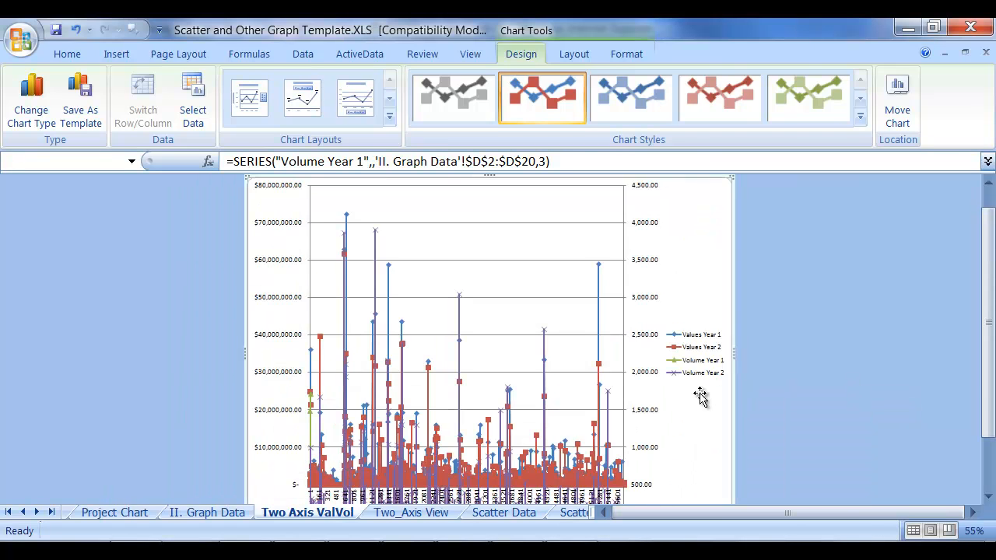
pyautogui.scroll(-3, 452, 486)
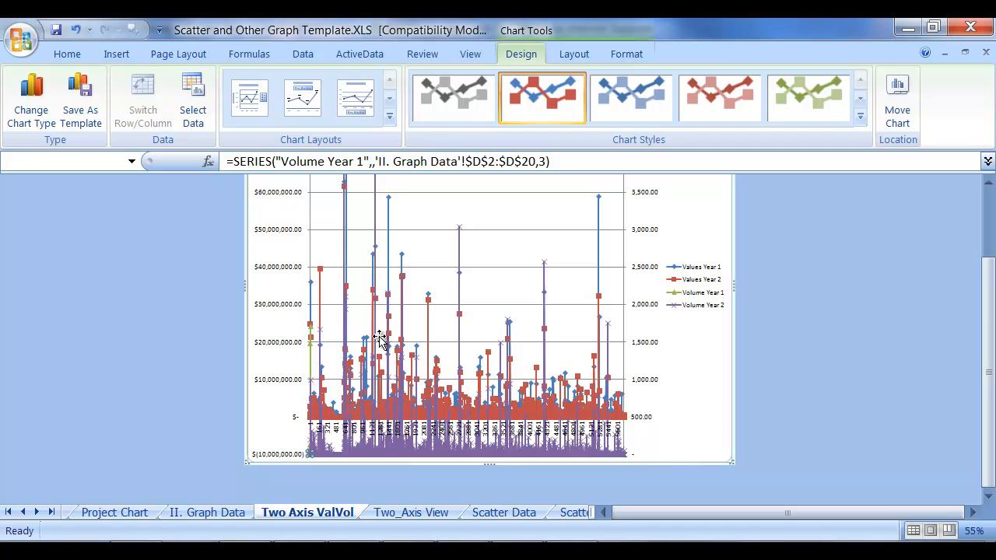
pyautogui.moveTo(496, 394)
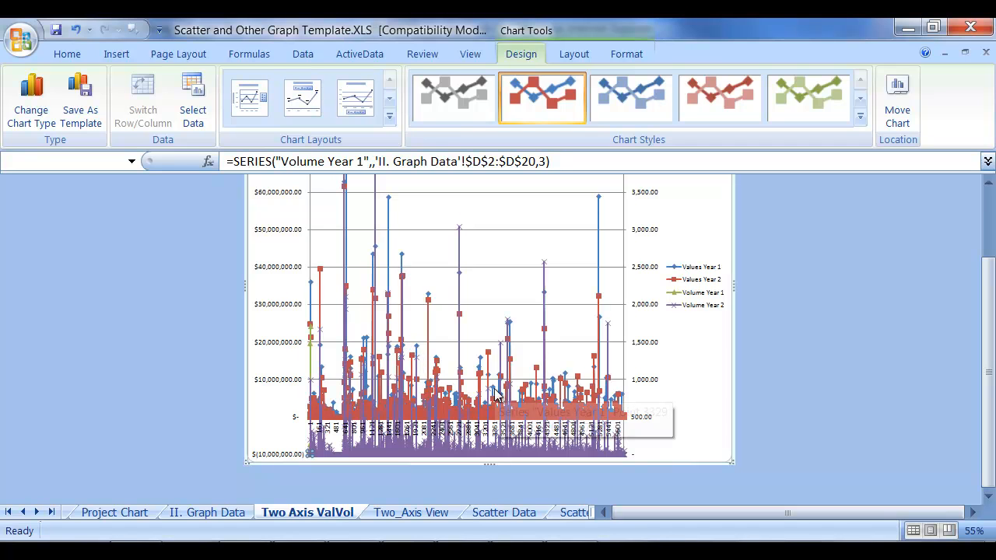
pyautogui.click(517, 517)
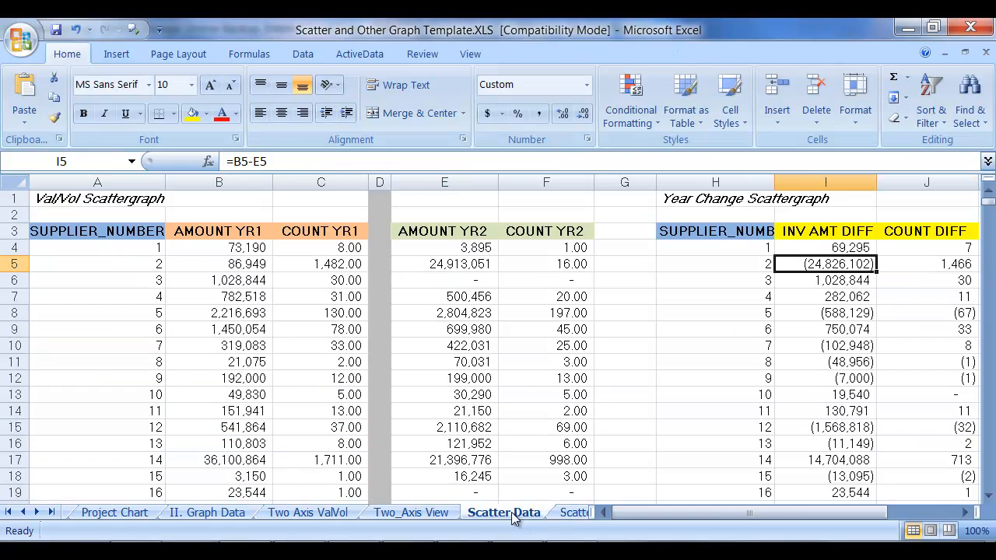
pyautogui.click(573, 515)
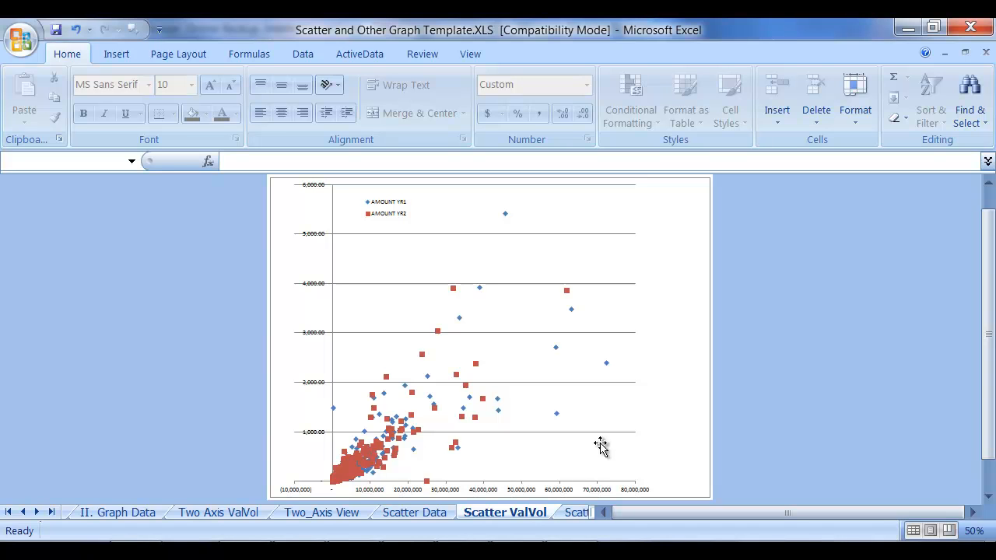
pyautogui.scroll(1, 363, 514)
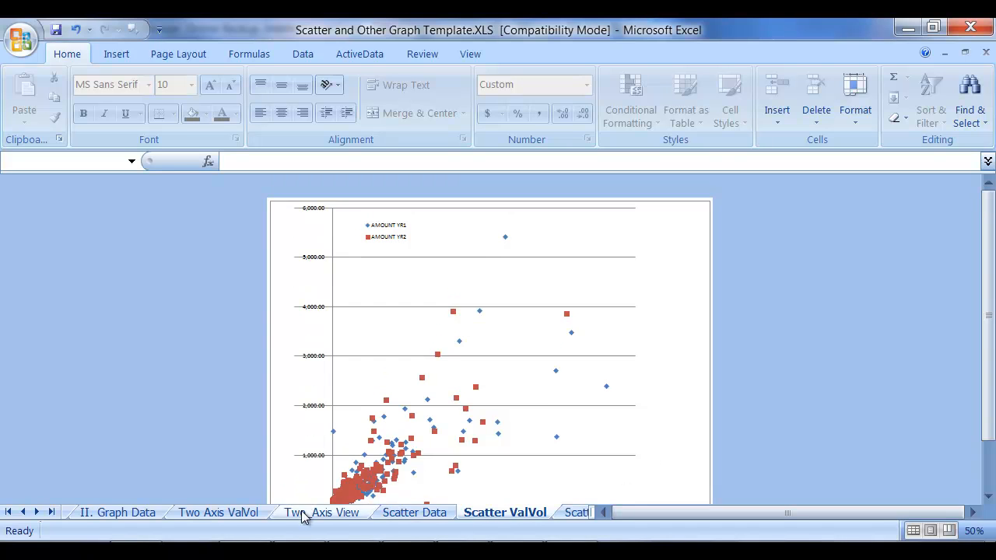
pyautogui.click(200, 521)
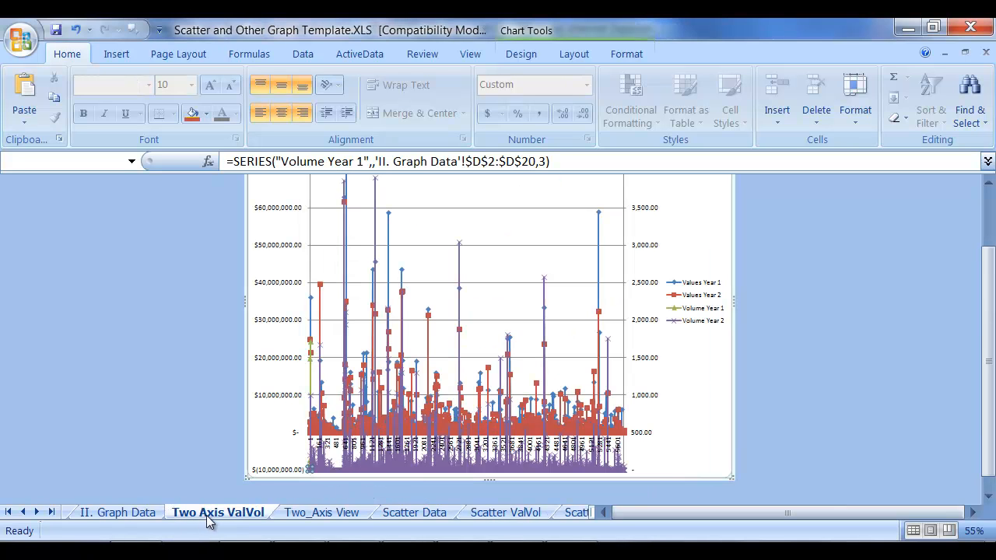
pyautogui.click(508, 513)
pyautogui.scroll(-2, 631, 437)
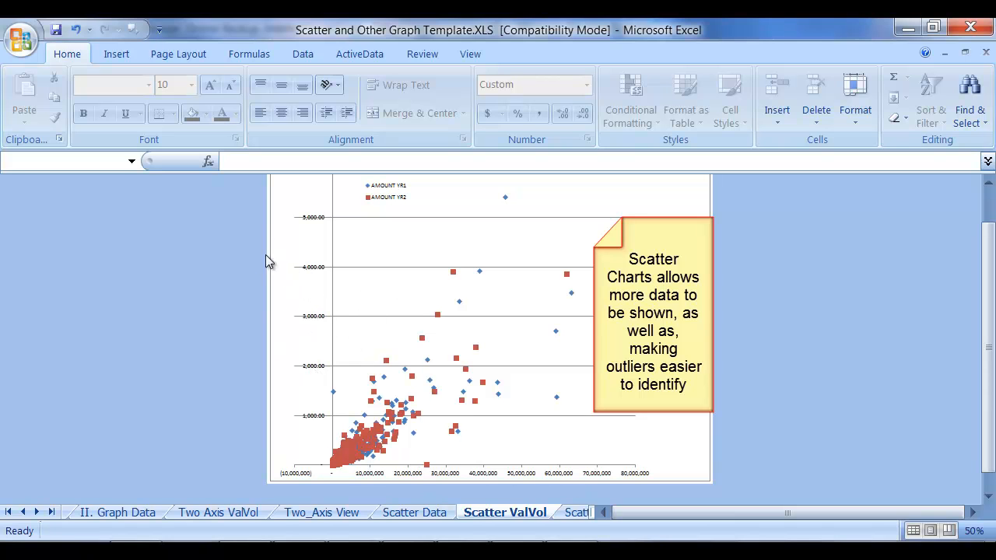
# Add a title reading Values below the scatter chart's primary horizontal axis and set its font size to 20.
pyautogui.click(305, 261)
pyautogui.click(318, 267)
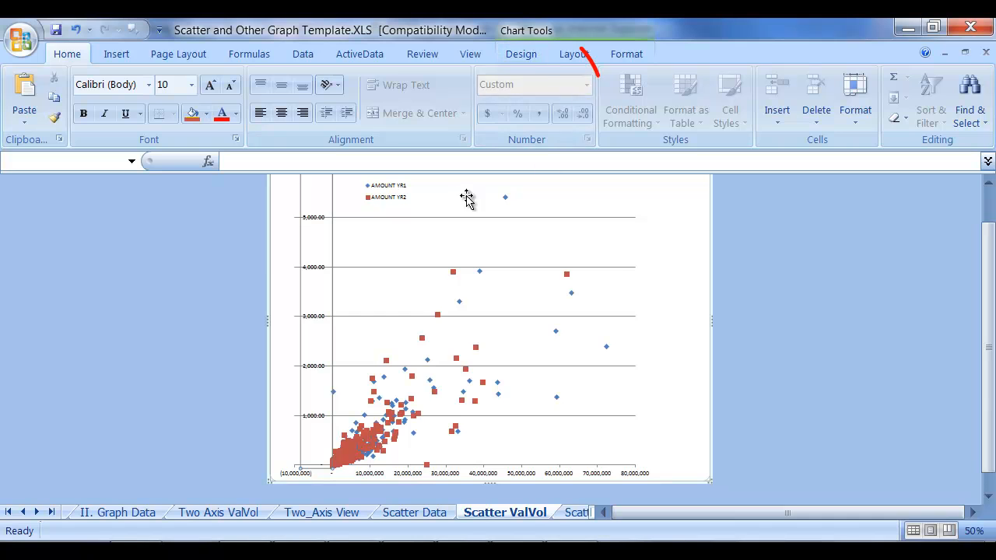
pyautogui.click(528, 32)
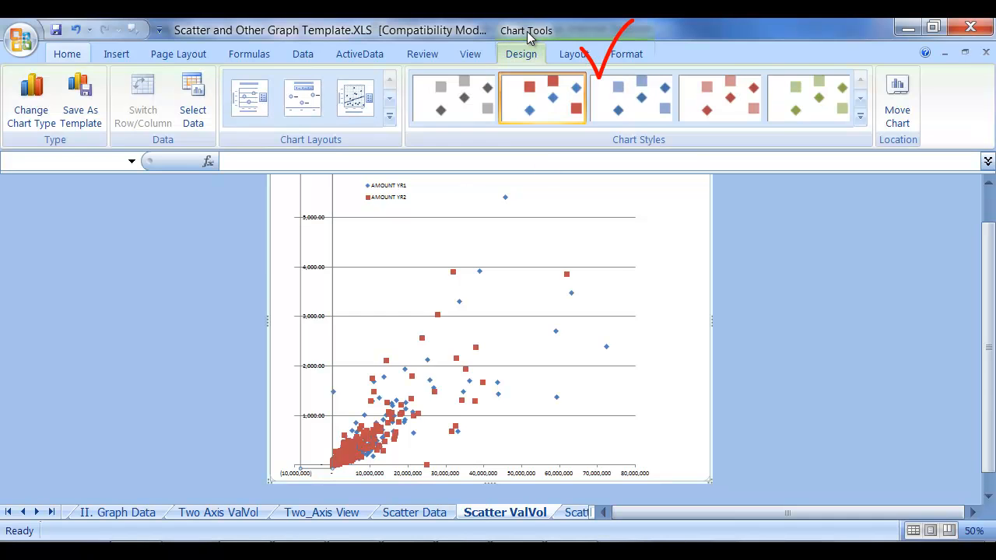
pyautogui.click(567, 54)
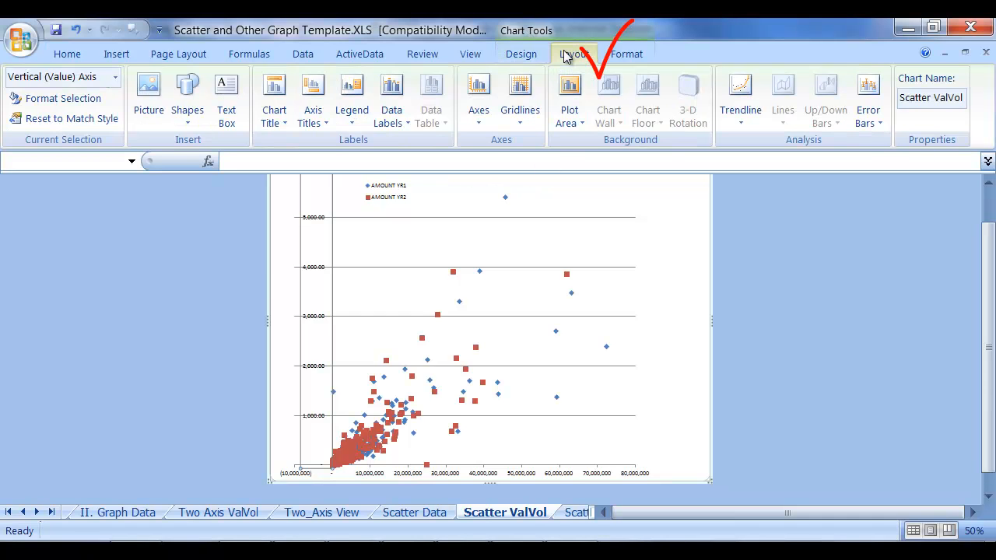
pyautogui.click(321, 124)
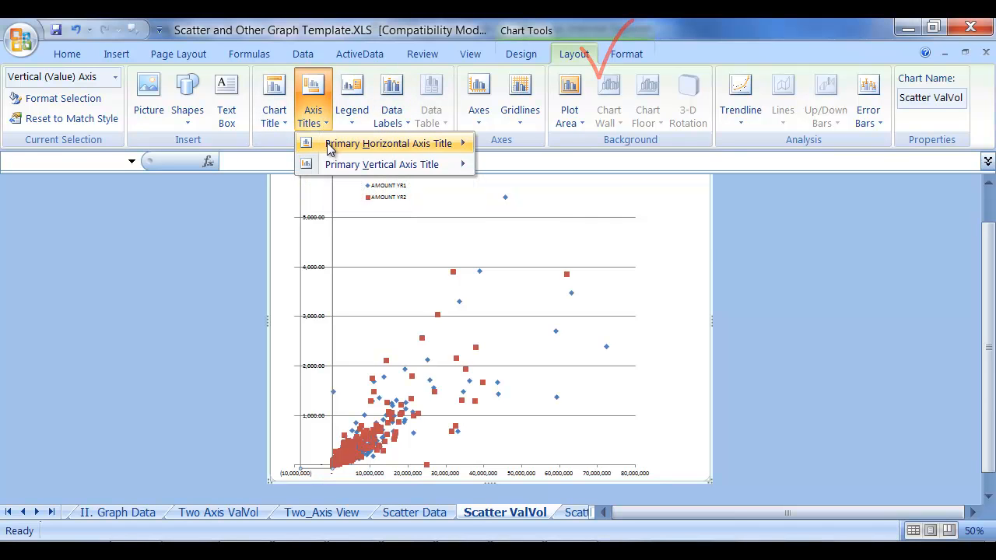
pyautogui.moveTo(330, 148)
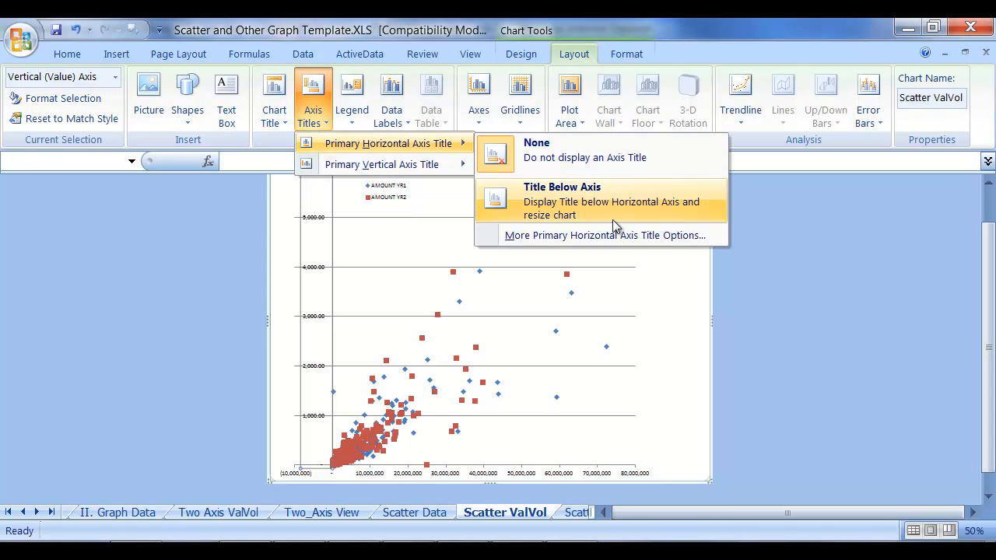
pyautogui.click(583, 207)
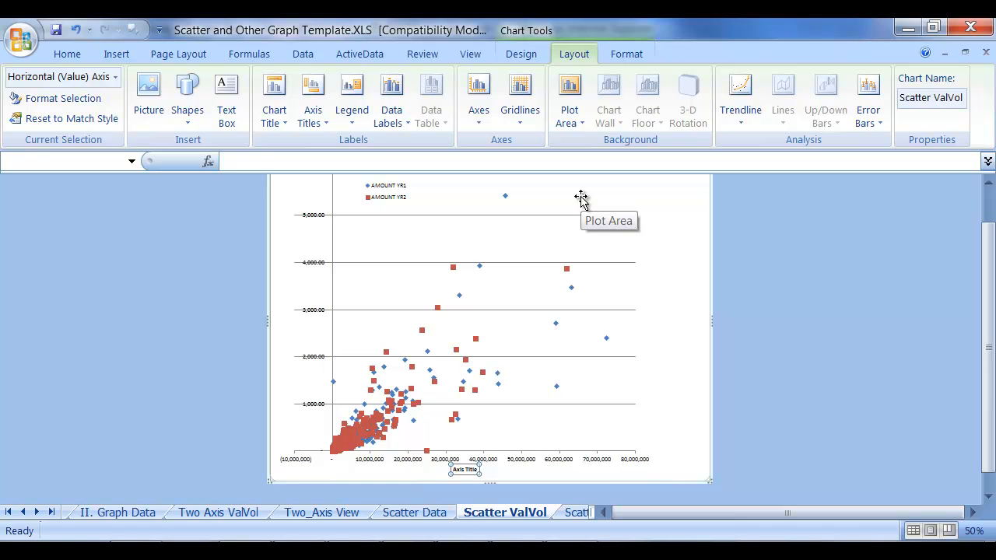
pyautogui.write('Values')
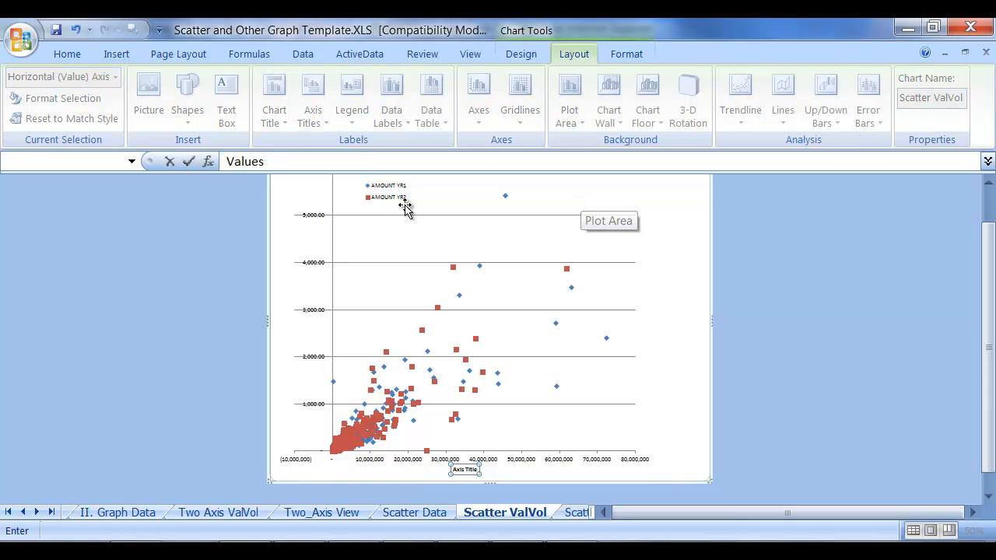
pyautogui.press('Return')
pyautogui.click(66, 56)
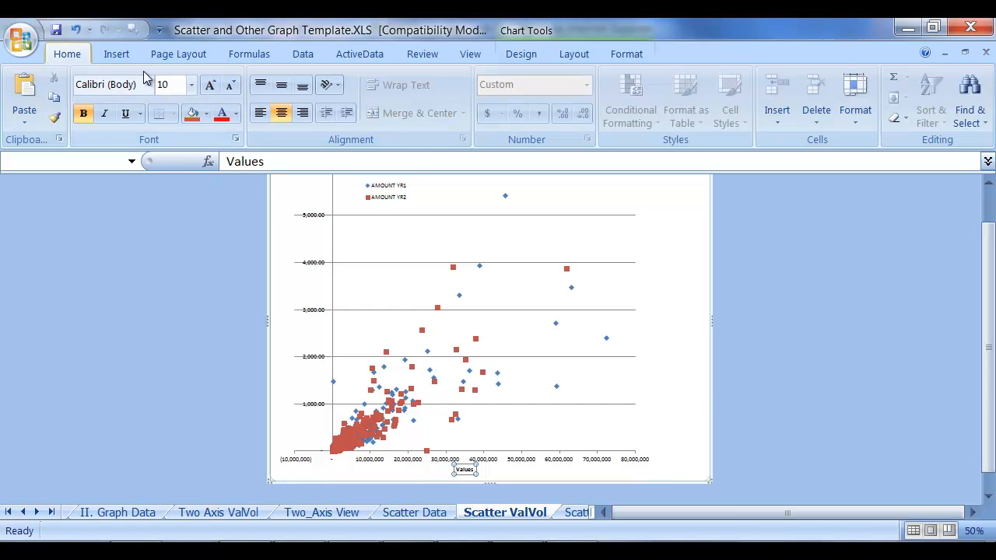
pyautogui.click(186, 84)
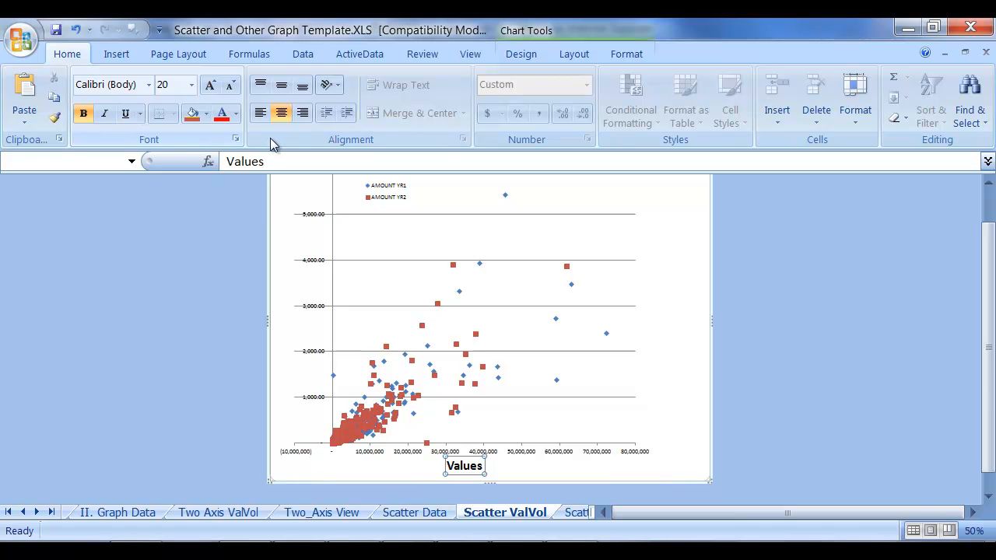
# Add a rotated title reading Volume to the scatter chart's primary vertical axis and set its font size to 20.
pyautogui.click(528, 33)
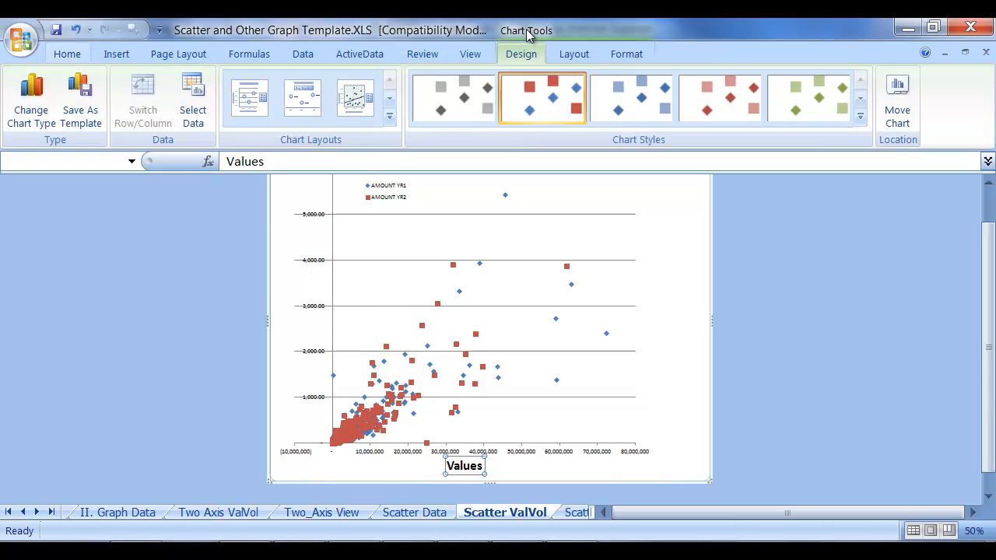
pyautogui.click(568, 52)
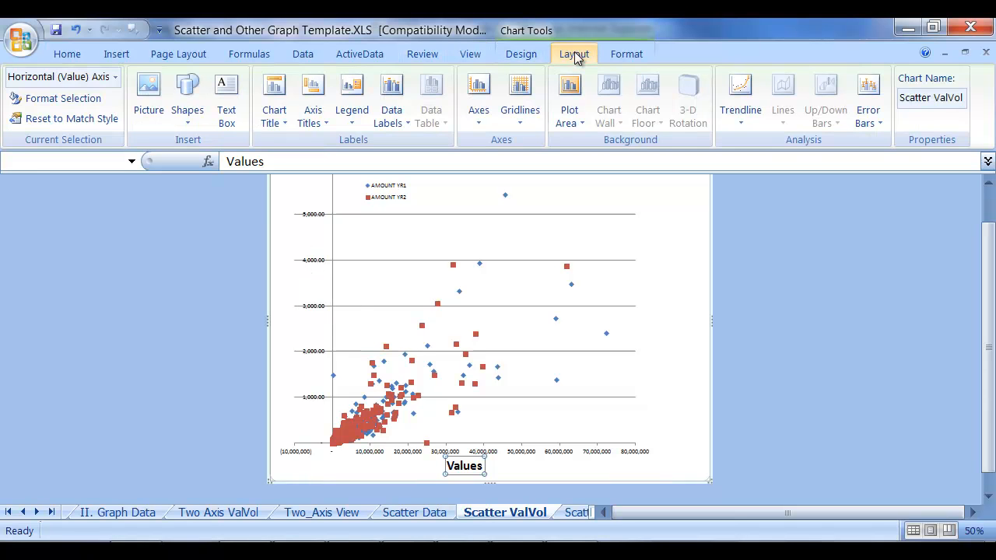
pyautogui.click(314, 113)
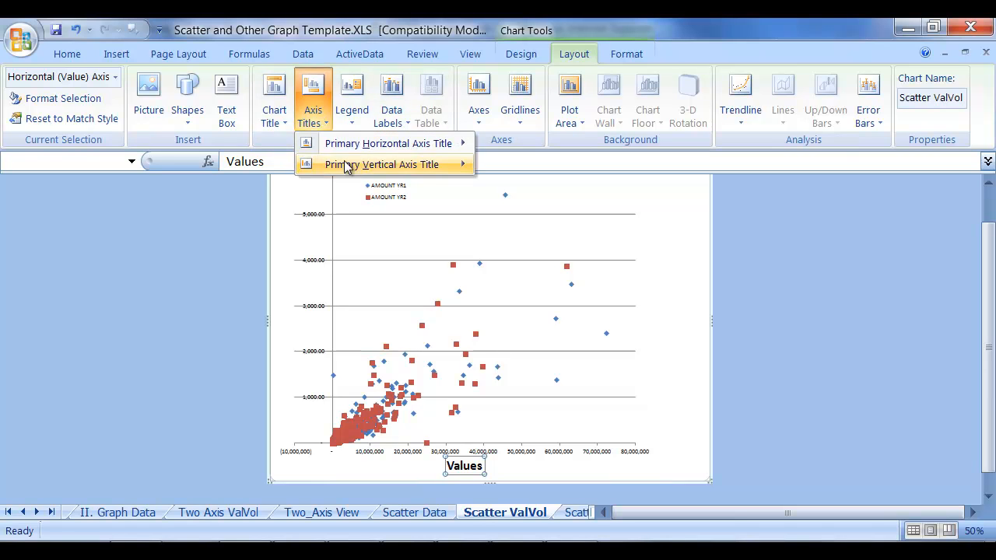
pyautogui.moveTo(346, 168)
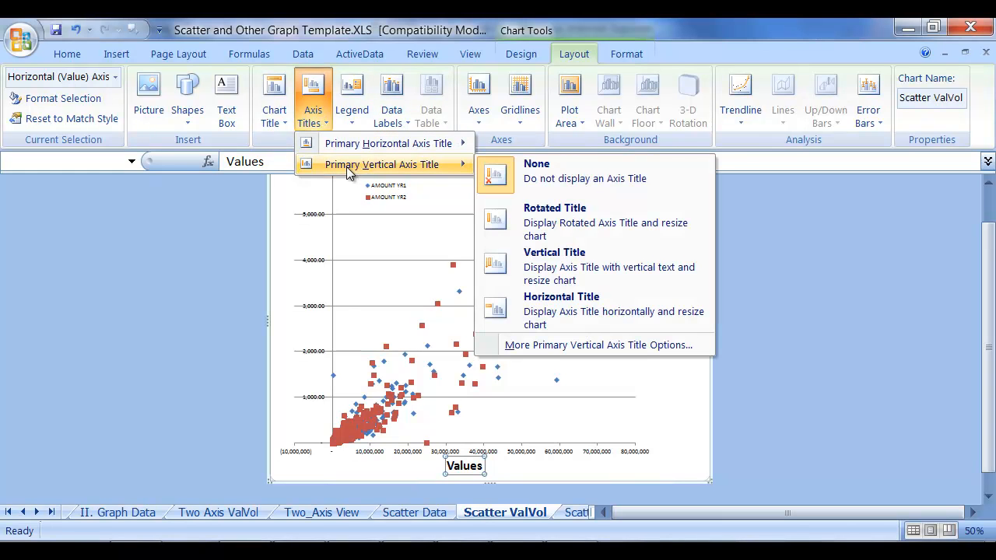
pyautogui.click(527, 213)
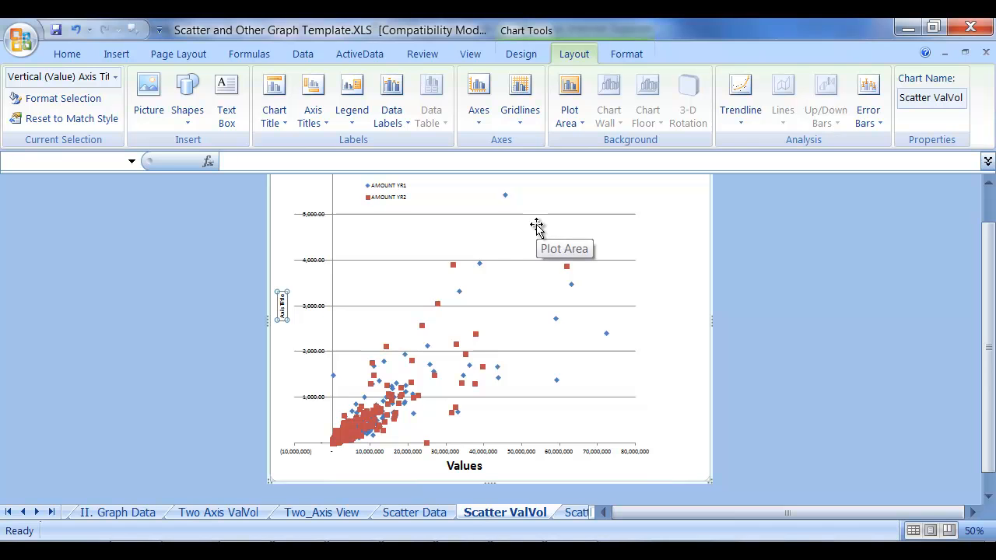
pyautogui.write('Volume')
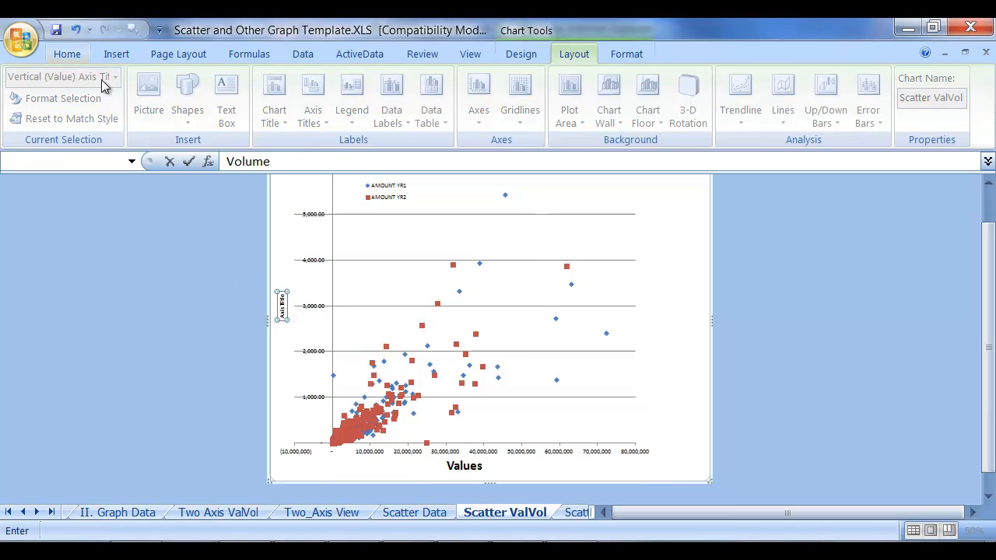
pyautogui.click(68, 54)
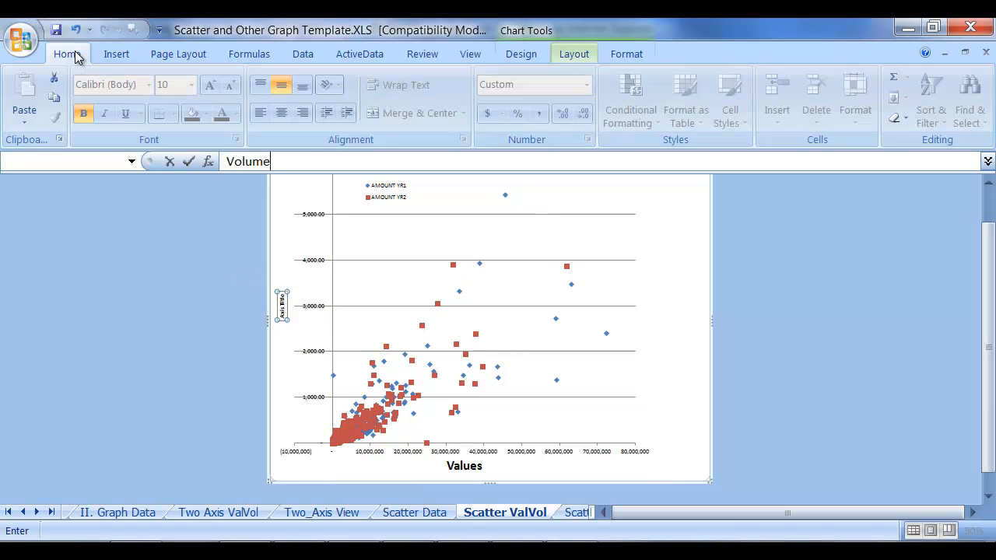
pyautogui.press('Return')
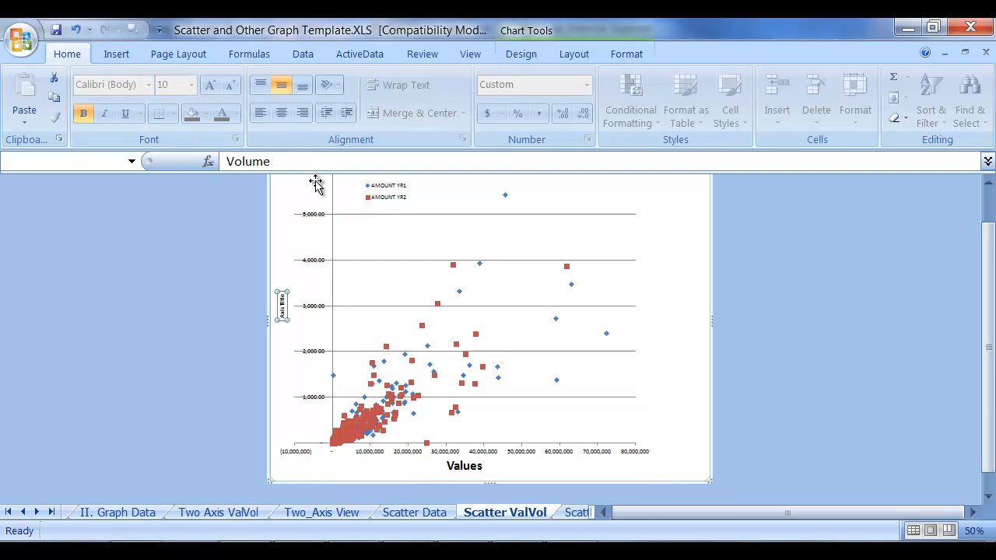
pyautogui.click(180, 85)
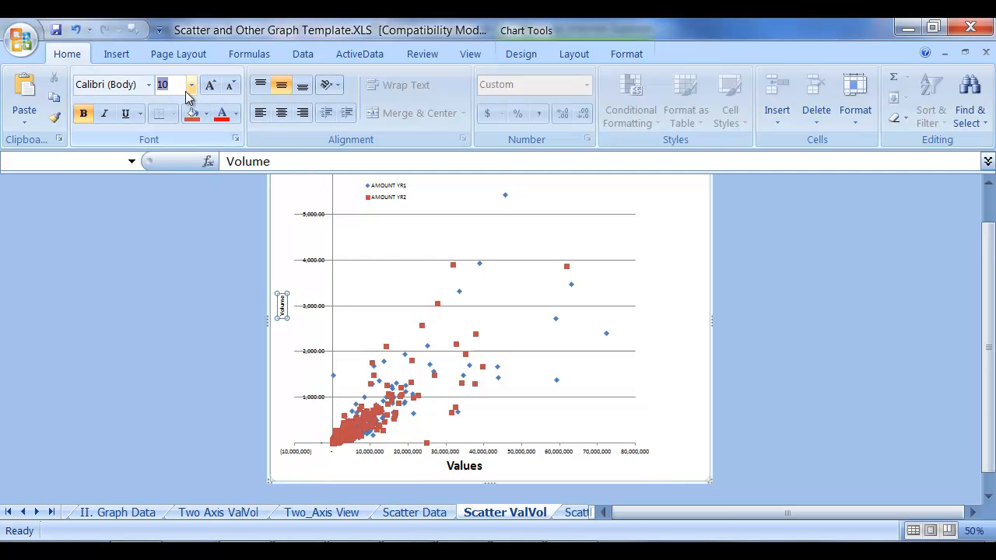
pyautogui.press('Return')
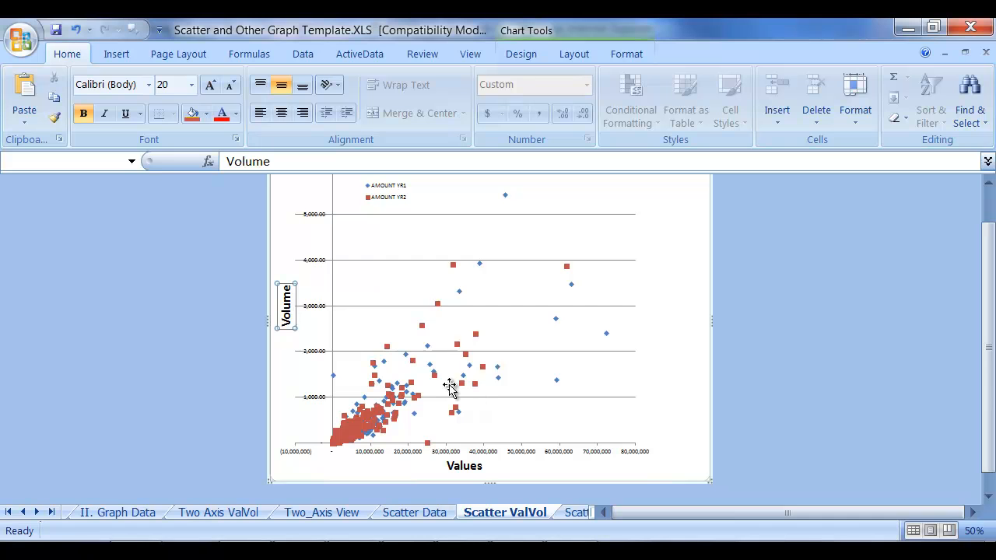
pyautogui.scroll(10, 446, 386)
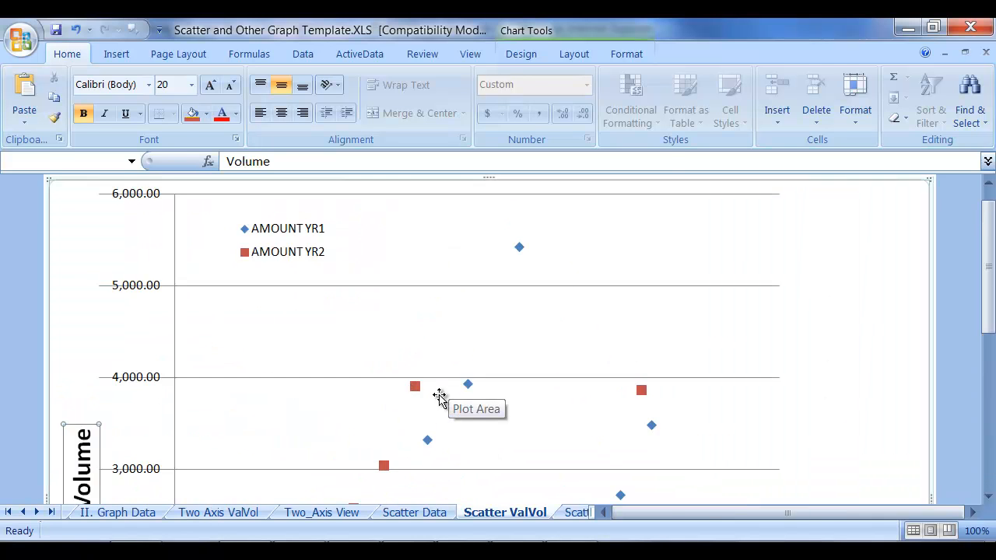
pyautogui.scroll(-6, 536, 416)
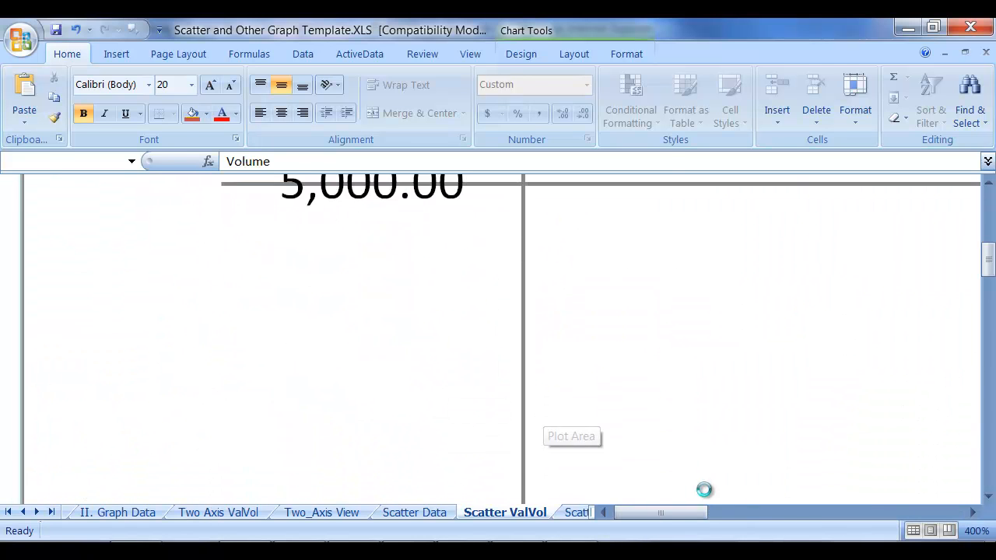
# Examine the data points and axis labels of the Scatter ValVol chart at 400% zoom, and return the view to 100%.
pyautogui.scroll(-5, 646, 442)
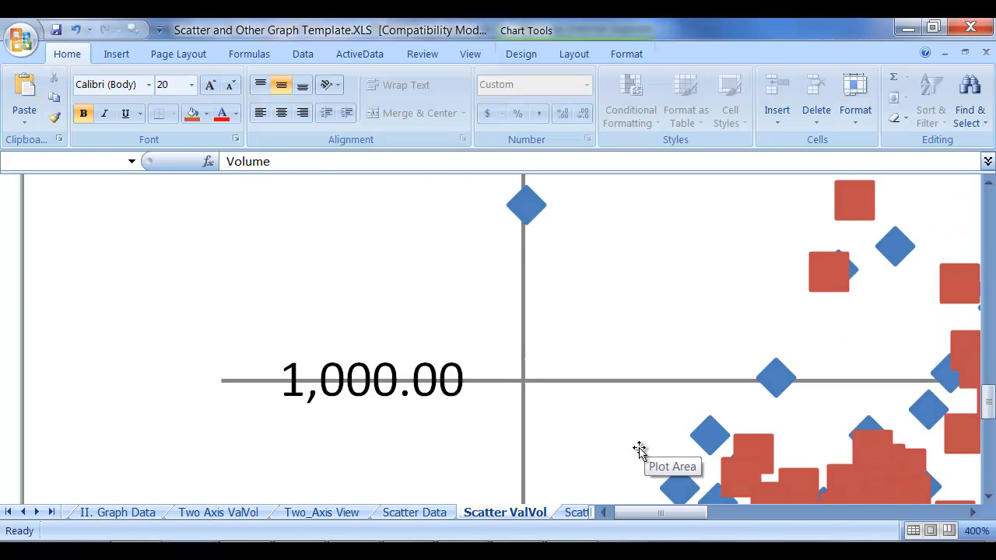
pyautogui.scroll(3, 815, 431)
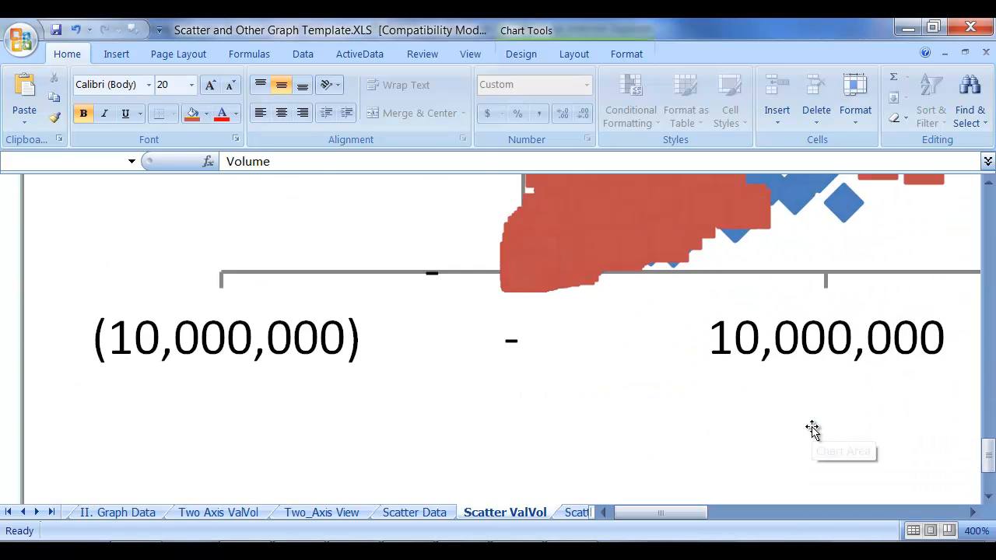
pyautogui.click(977, 532)
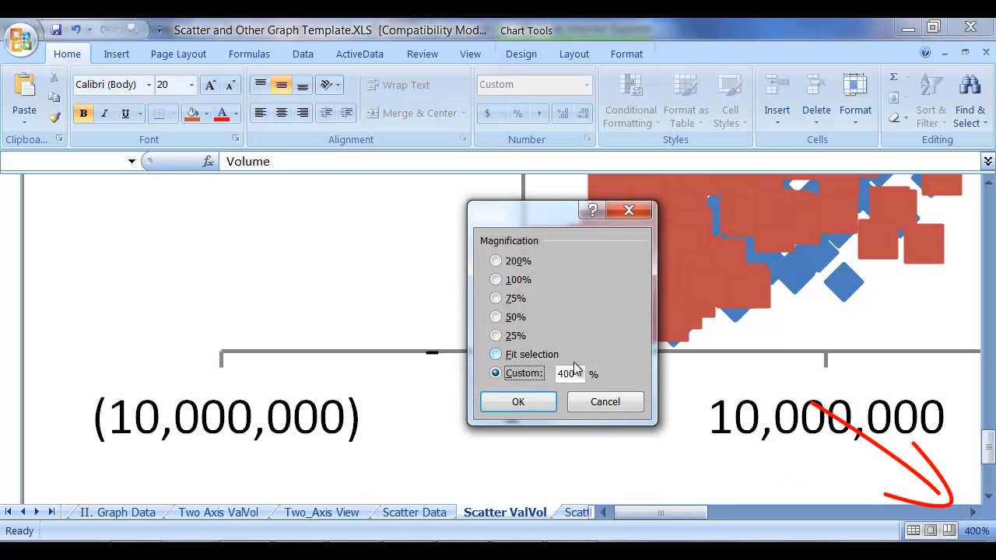
pyautogui.click(602, 401)
pyautogui.moveTo(658, 514); pyautogui.dragTo(719, 513)
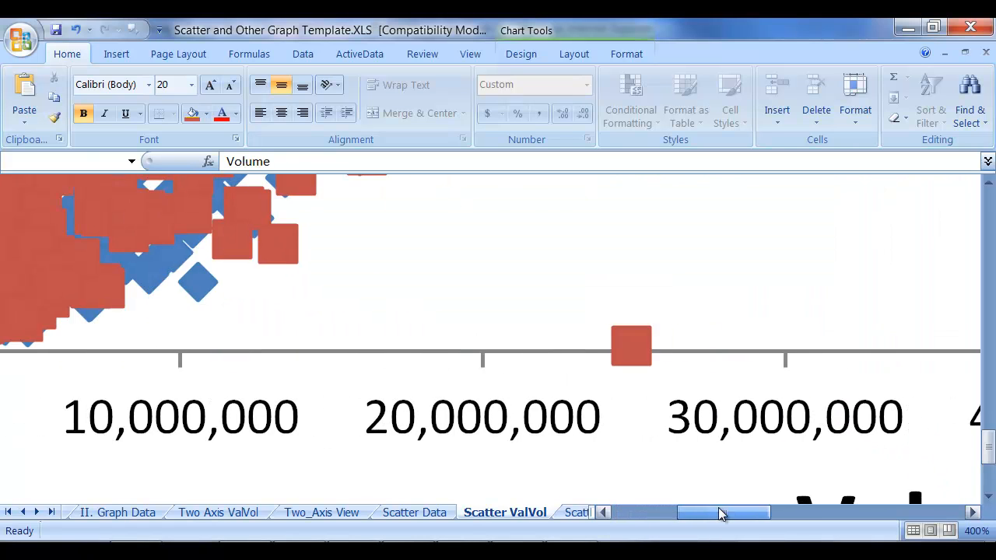
pyautogui.scroll(5, 634, 434)
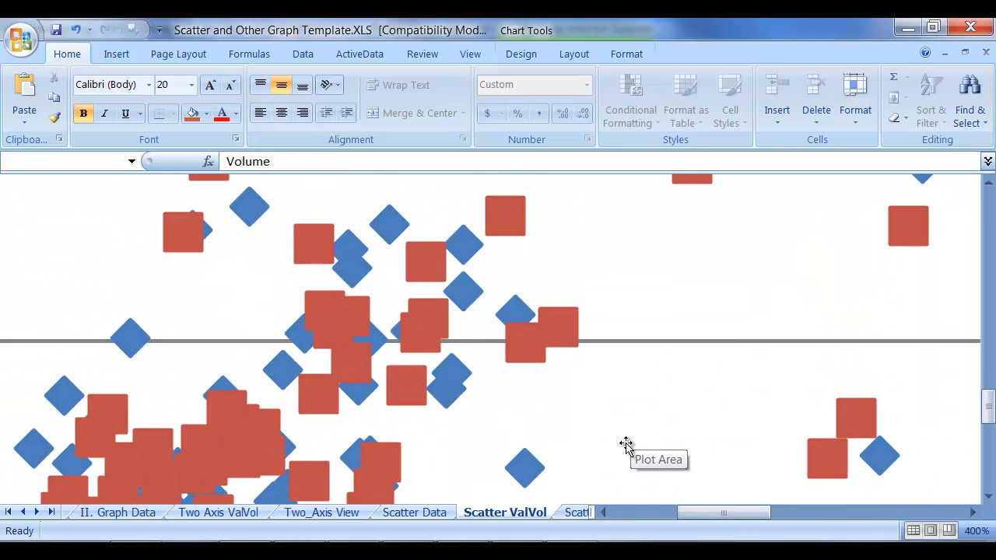
pyautogui.scroll(2, 626, 443)
pyautogui.moveTo(709, 516); pyautogui.dragTo(677, 514)
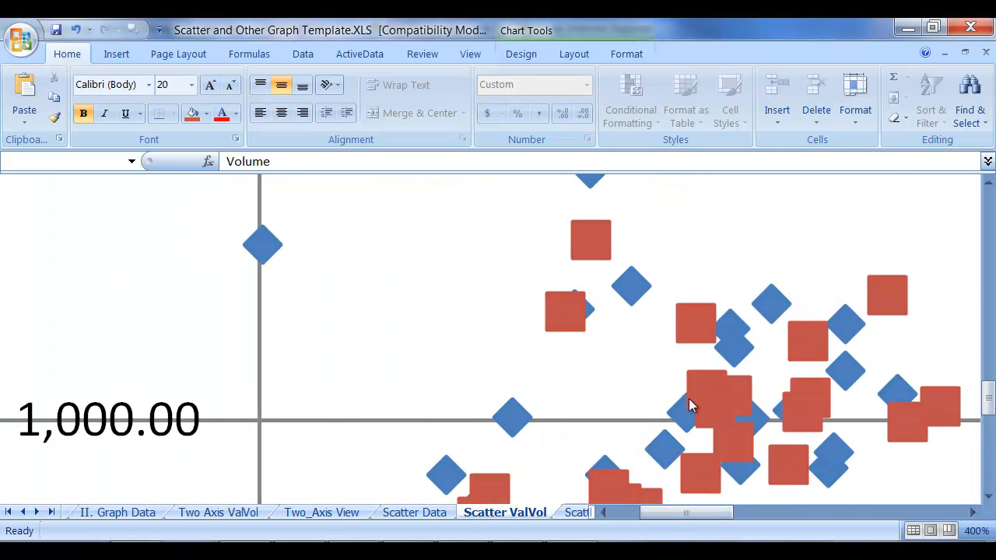
pyautogui.click(977, 531)
pyautogui.click(507, 280)
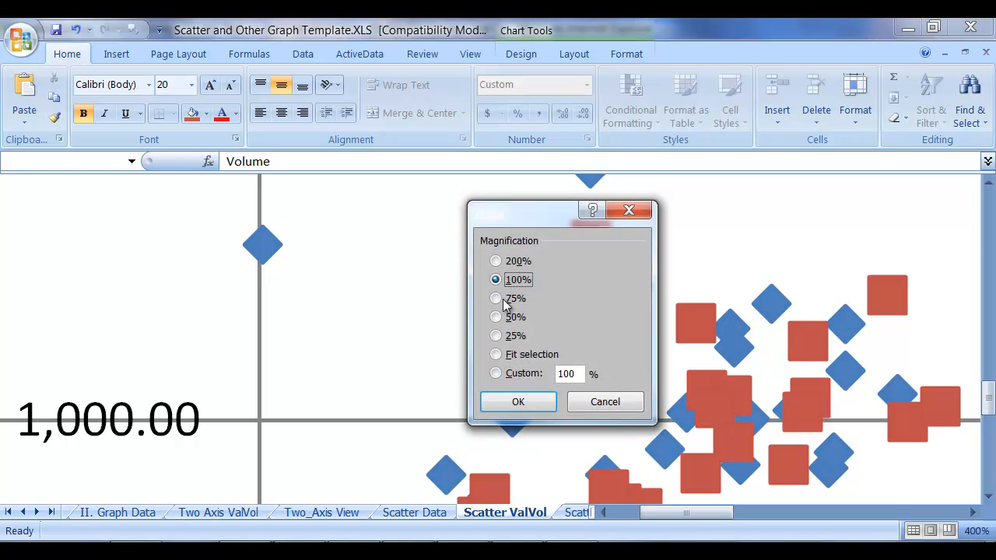
pyautogui.click(518, 402)
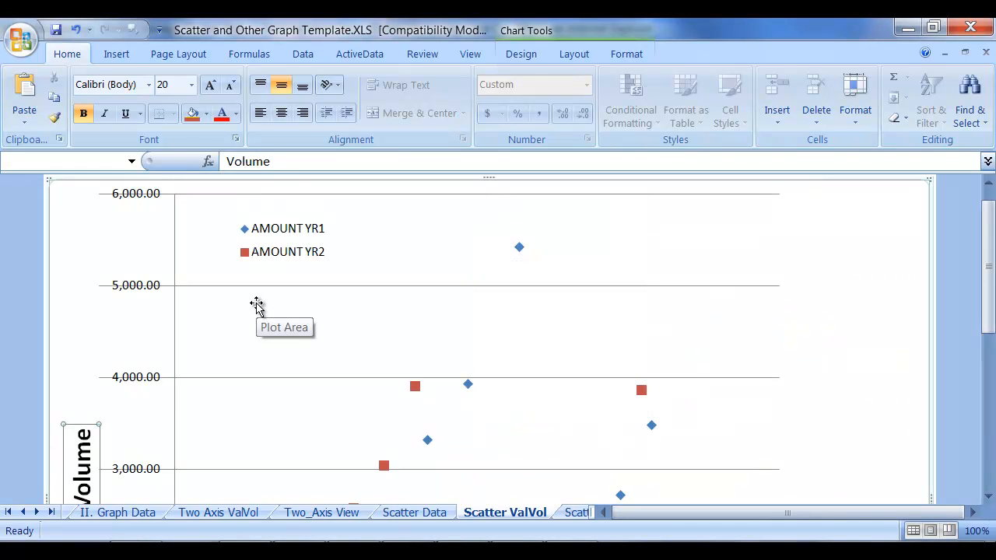
# Add a linear trendline to the AMOUNT YR1 series of the Scatter ValVol chart.
pyautogui.click(289, 324)
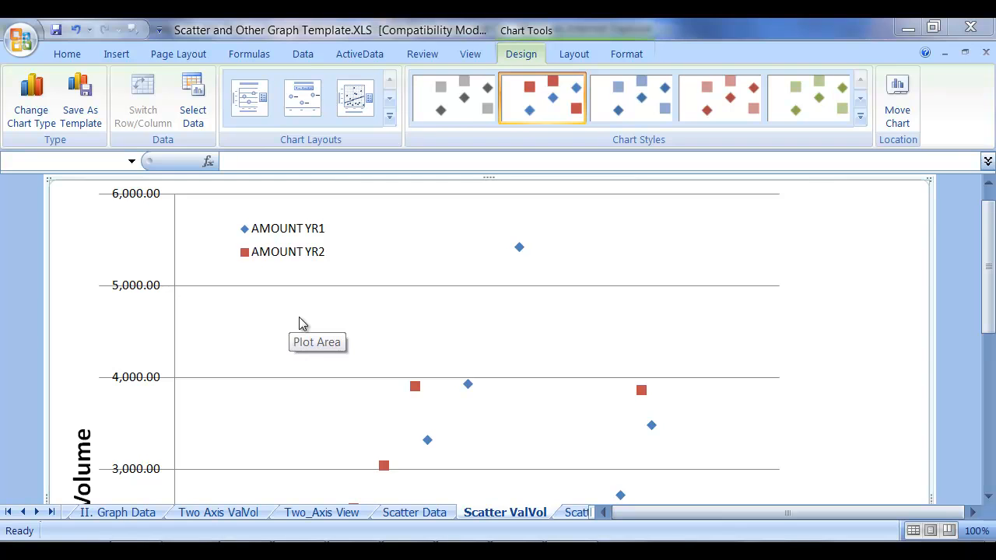
pyautogui.keyDown('ctrl'); pyautogui.scroll(-3, 303, 325); pyautogui.keyUp('ctrl')
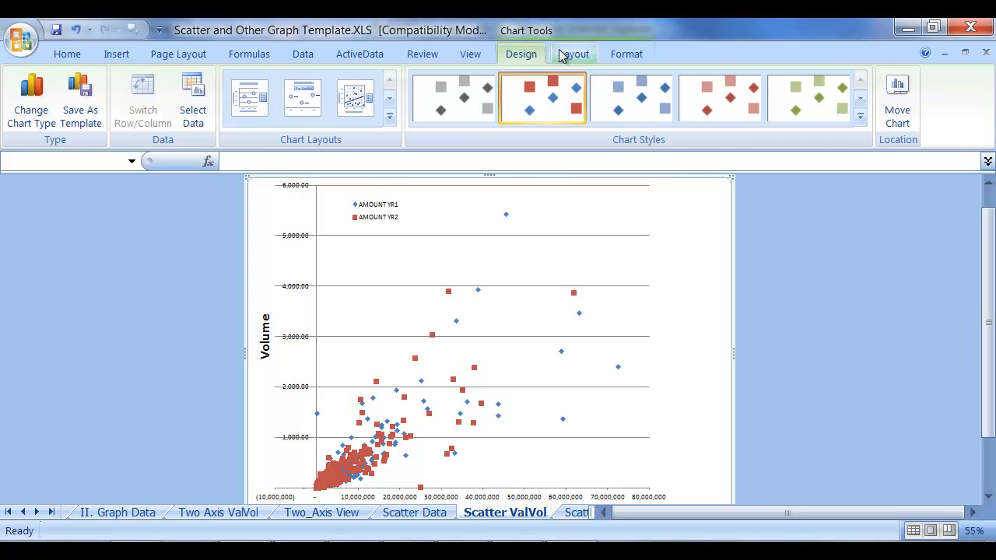
pyautogui.click(470, 54)
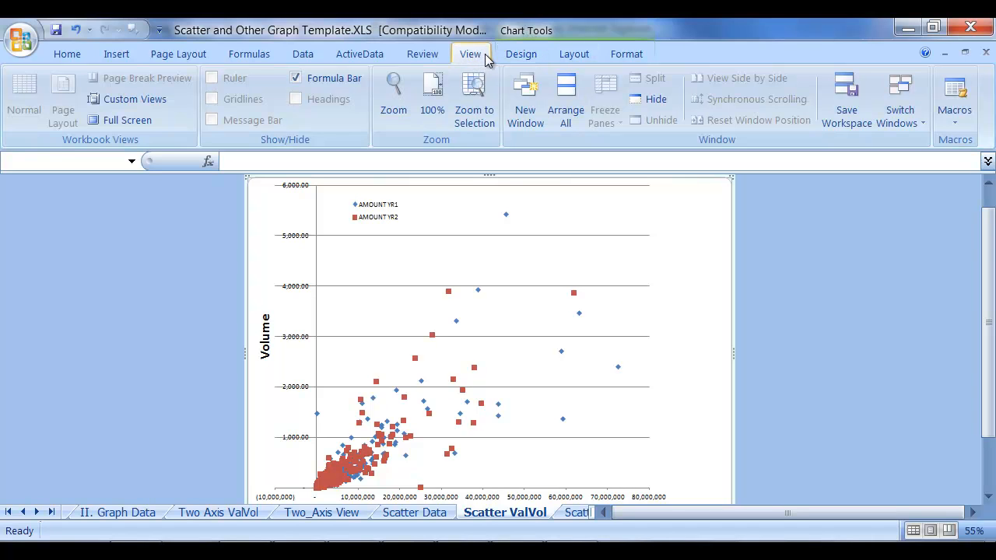
pyautogui.click(523, 56)
pyautogui.click(559, 55)
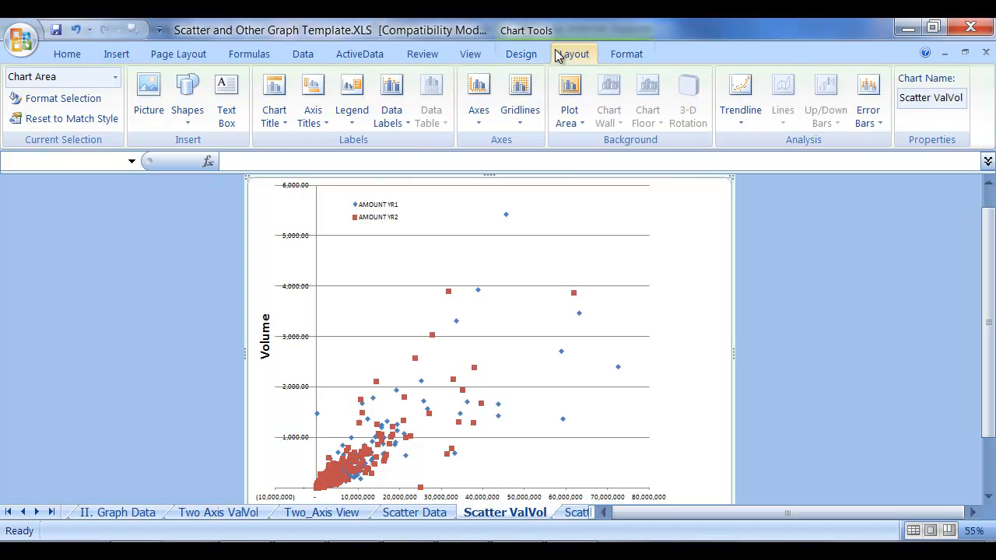
pyautogui.click(742, 92)
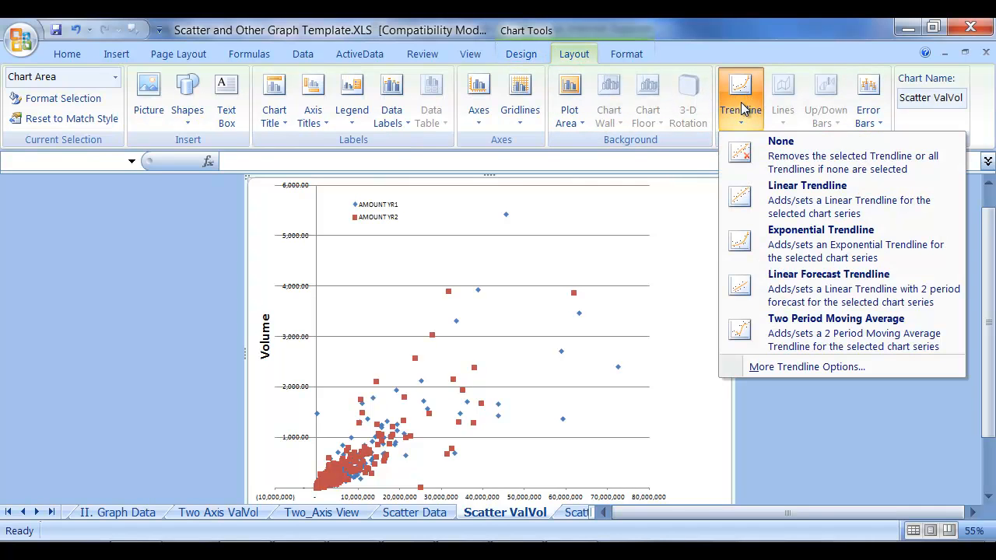
pyautogui.click(813, 205)
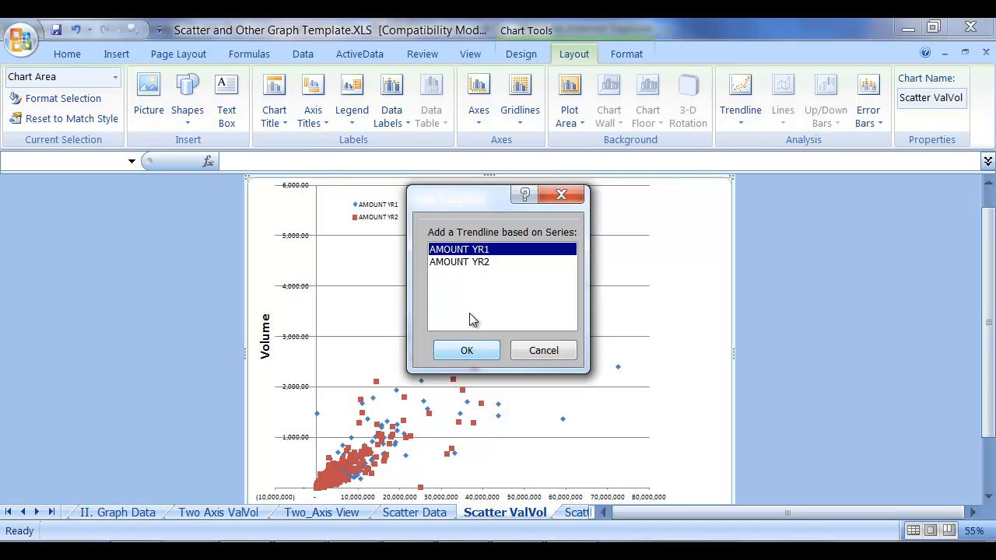
pyautogui.click(478, 262)
pyautogui.click(480, 249)
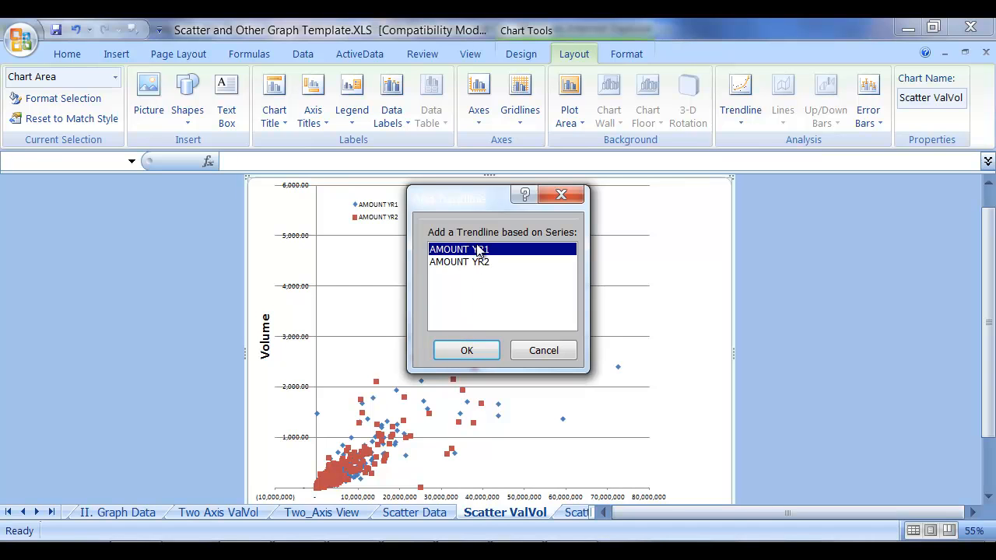
pyautogui.click(466, 352)
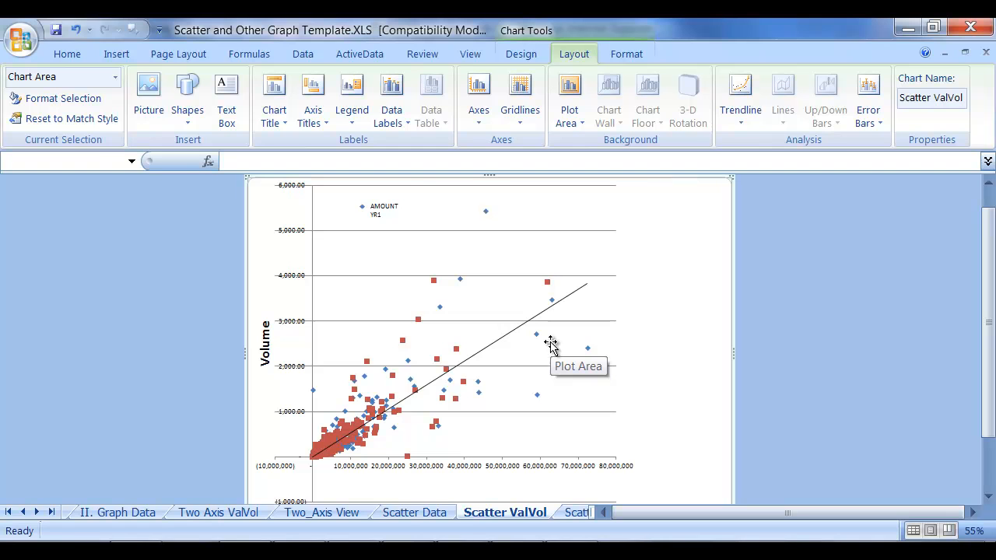
# Add a linear trendline to the AMOUNT YR2 series of the Scatter ValVol chart.
pyautogui.click(741, 124)
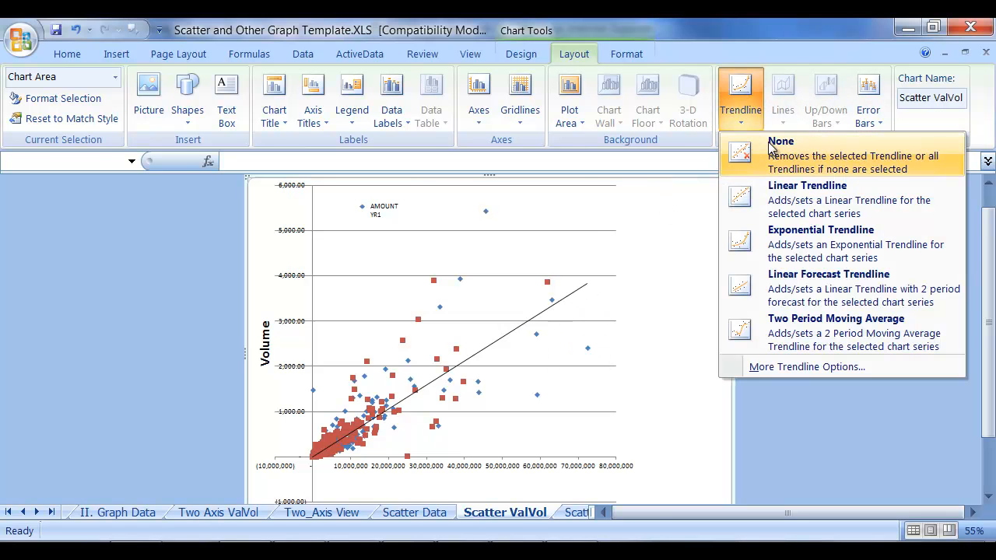
pyautogui.click(782, 196)
pyautogui.click(470, 264)
pyautogui.click(464, 350)
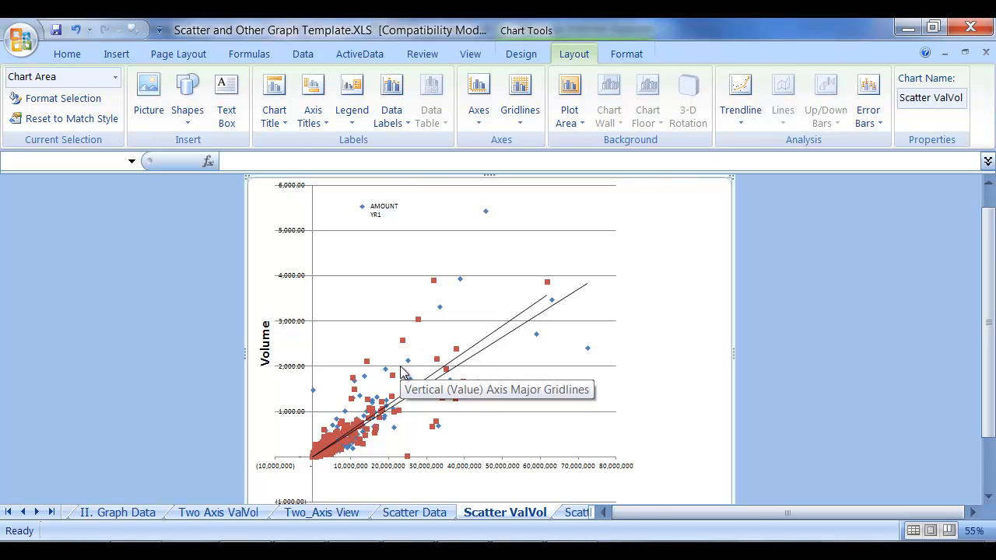
pyautogui.scroll(-2, 531, 336)
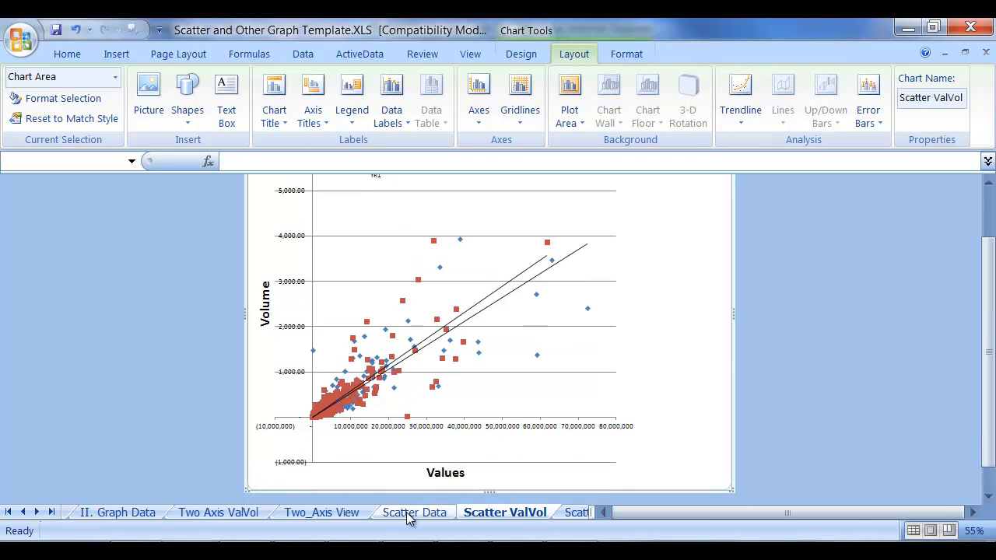
# Compare the supplier amount and count columns on the II. Graph Data sheet with their layout in columns A to F of Scatter Data.
pyautogui.click(109, 515)
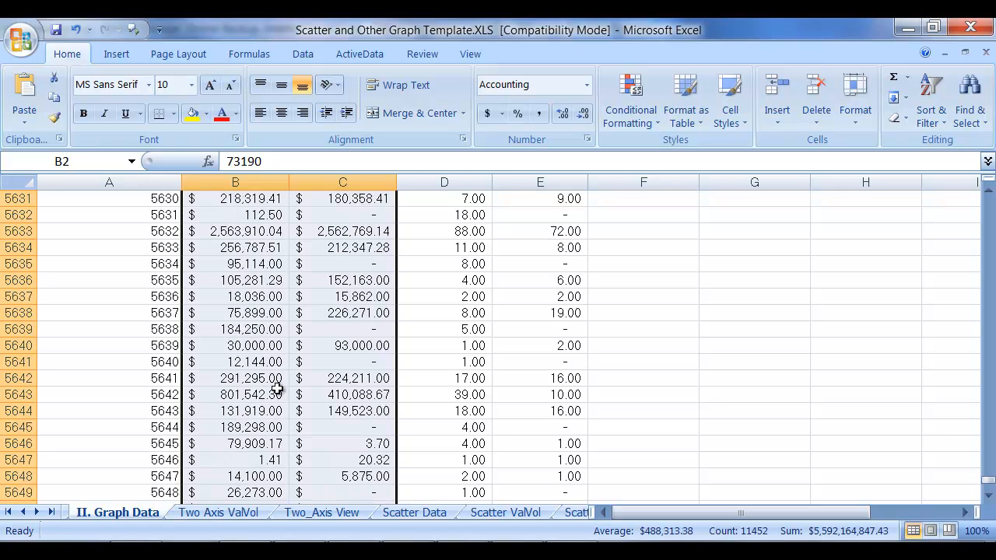
pyautogui.scroll(20, 372, 338)
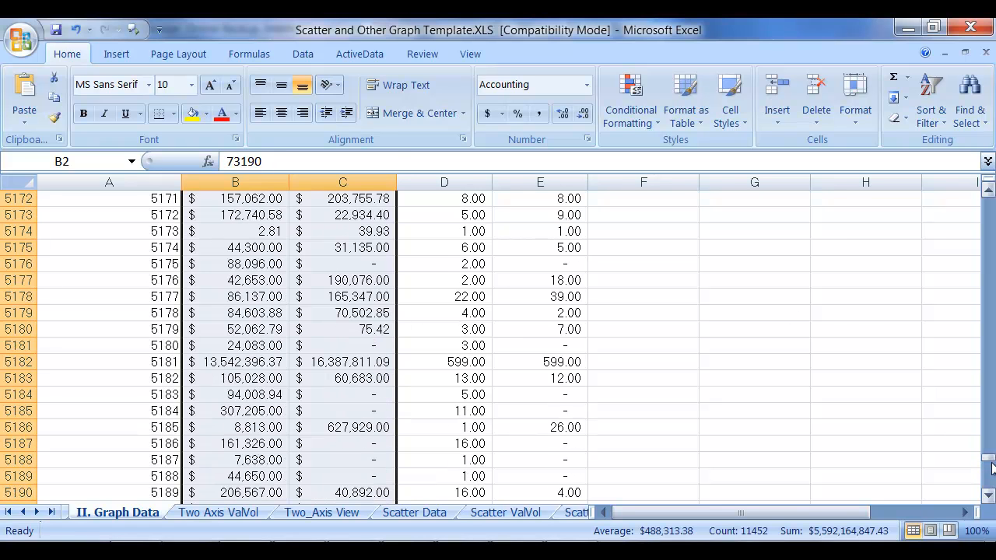
pyautogui.moveTo(989, 465); pyautogui.dragTo(989, 198)
pyautogui.click(216, 213)
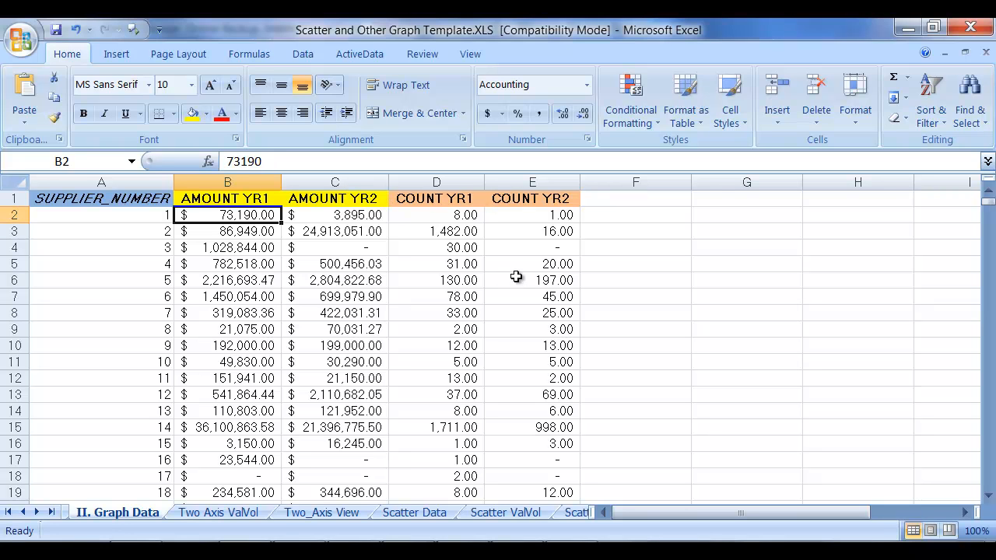
pyautogui.click(434, 513)
pyautogui.moveTo(848, 513); pyautogui.dragTo(818, 525)
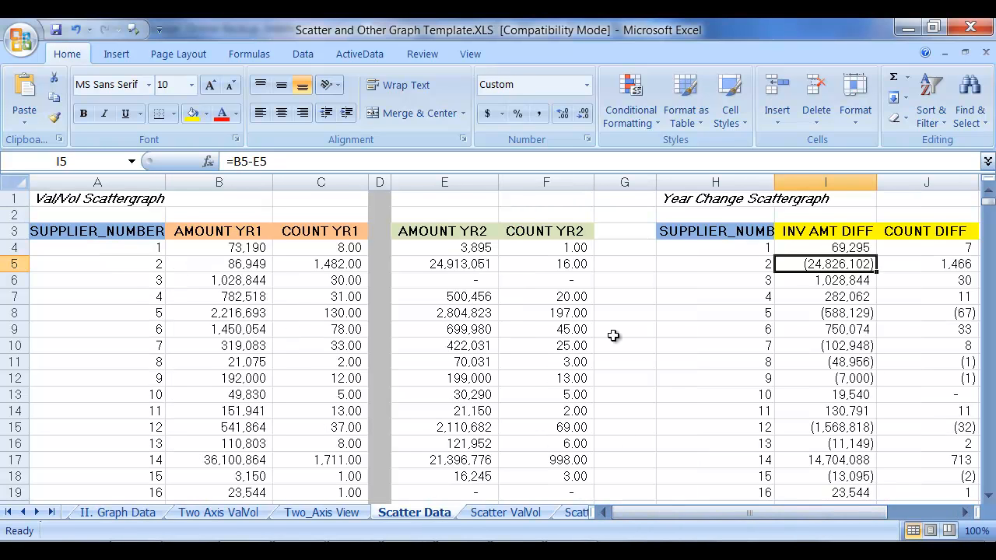
pyautogui.scroll(1, 300, 270)
pyautogui.click(226, 278)
pyautogui.moveTo(669, 517); pyautogui.dragTo(634, 517)
pyautogui.moveTo(110, 183); pyautogui.dragTo(638, 186)
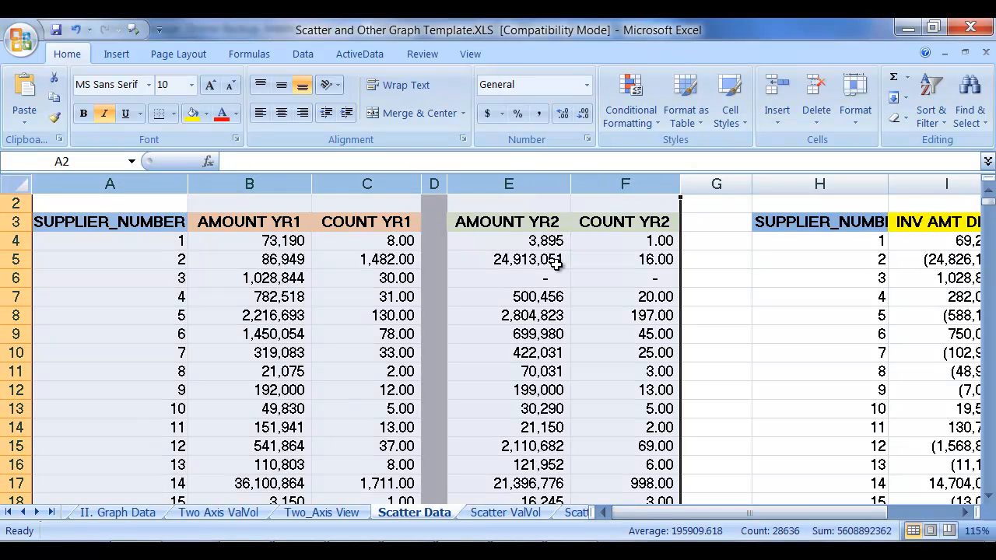
pyautogui.click(280, 225)
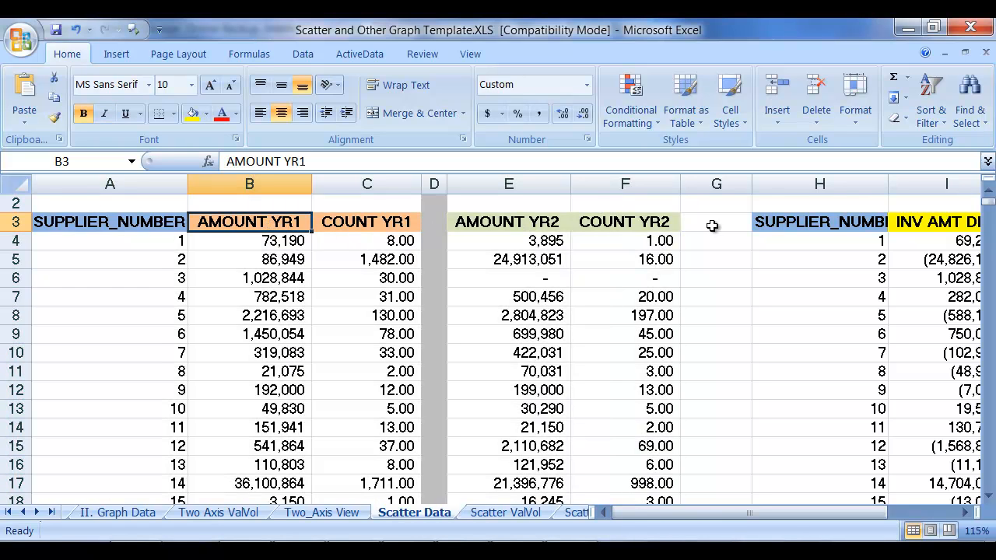
# Insert a markers-only scatter chart of the Year 1 amounts and counts in B4:C5729 on Scatter Data, and shift it over columns C to H.
pyautogui.click(300, 243)
pyautogui.hotkey('shift', 'Right')
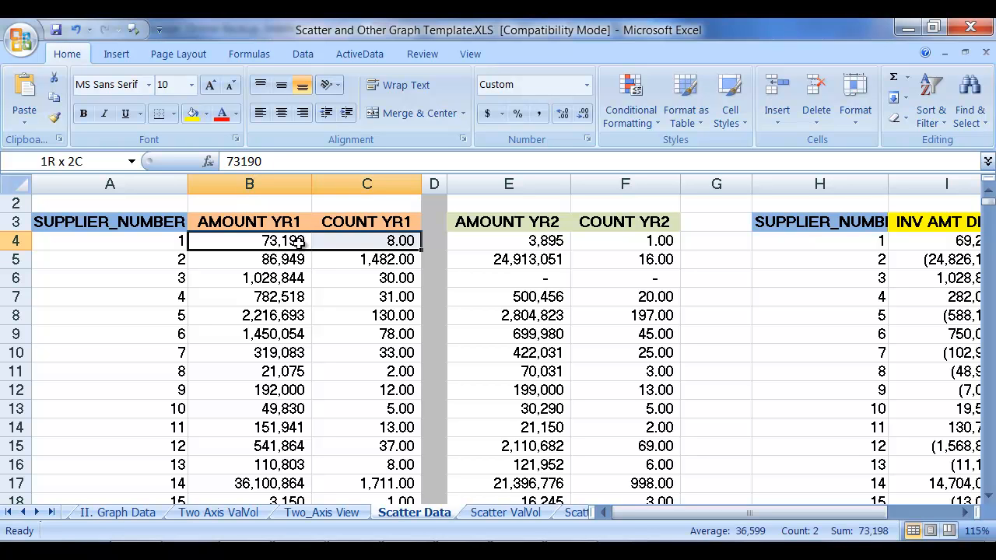
pyautogui.hotkey('ctrl', 'shift', 'Down')
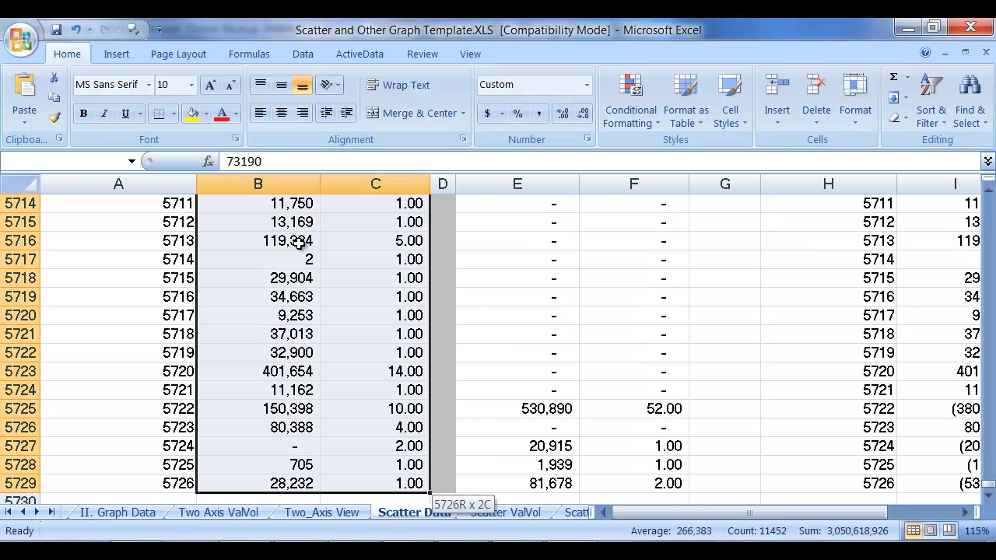
pyautogui.click(116, 53)
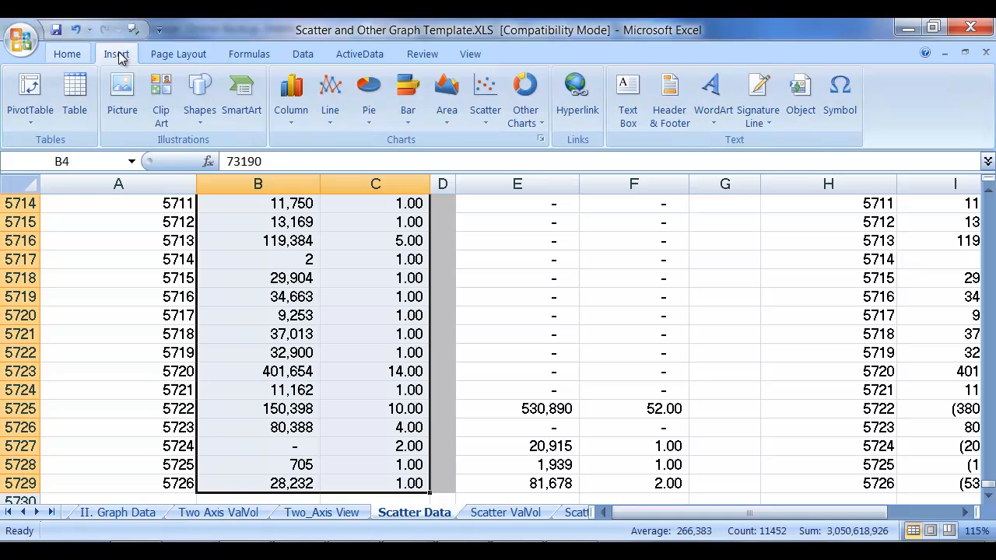
pyautogui.click(490, 95)
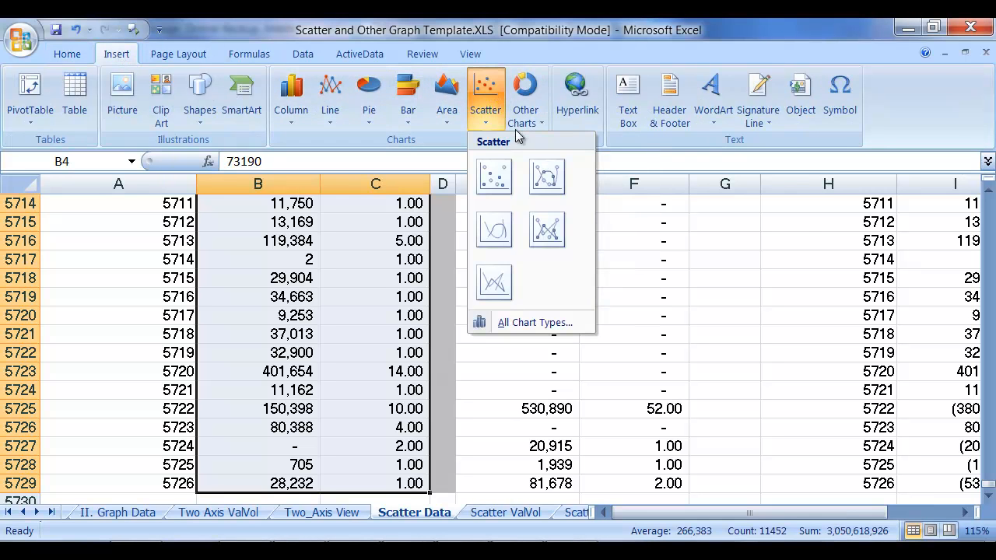
pyautogui.click(501, 172)
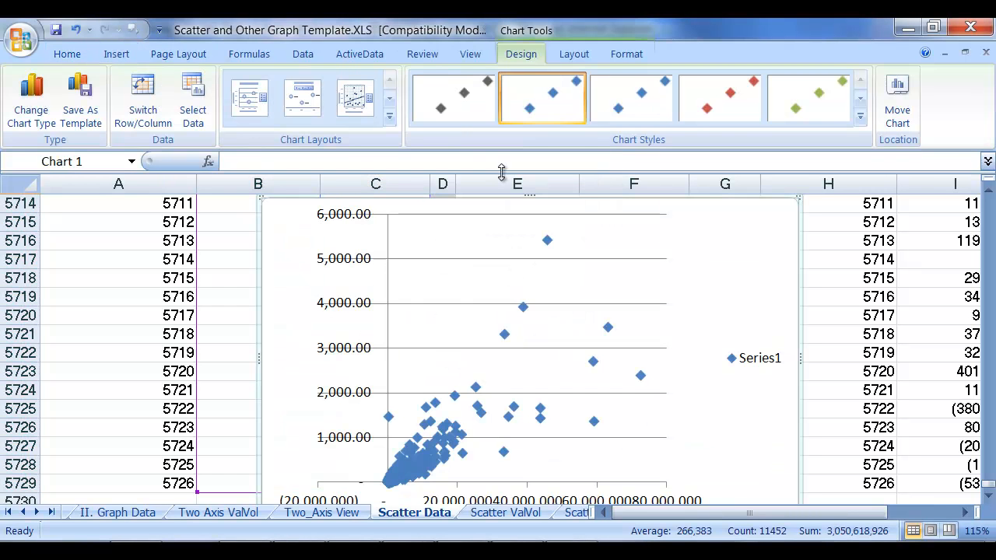
pyautogui.moveTo(375, 201); pyautogui.dragTo(472, 238)
# Add a second series to the new scatter chart's data source, with E4:E5729 (AMOUNT YR2) as its X values.
pyautogui.rightClick(688, 319)
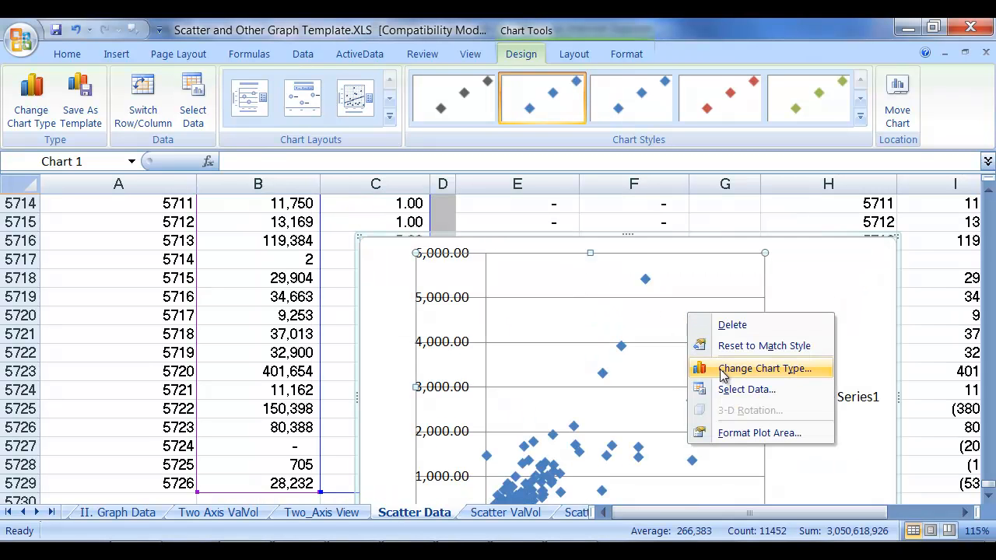
pyautogui.click(732, 389)
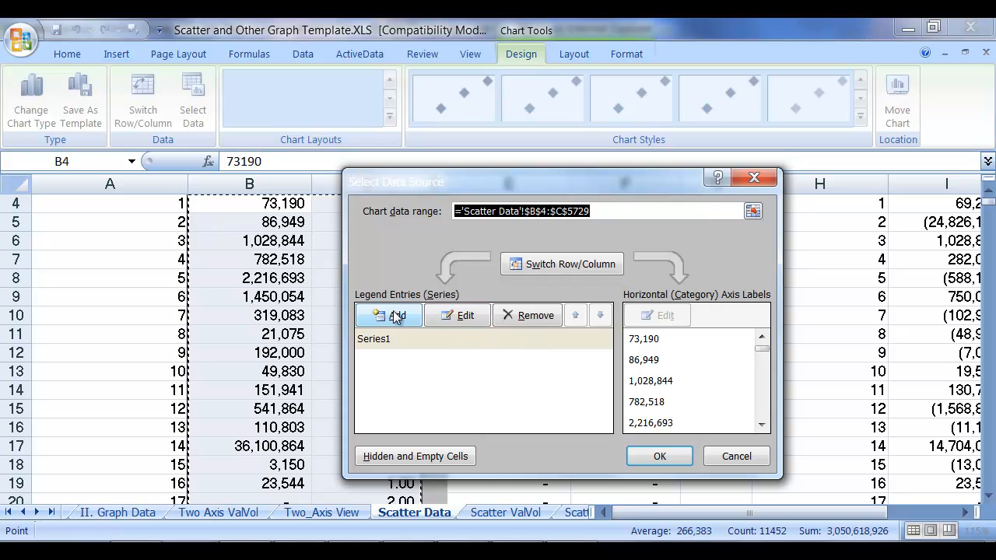
pyautogui.click(395, 315)
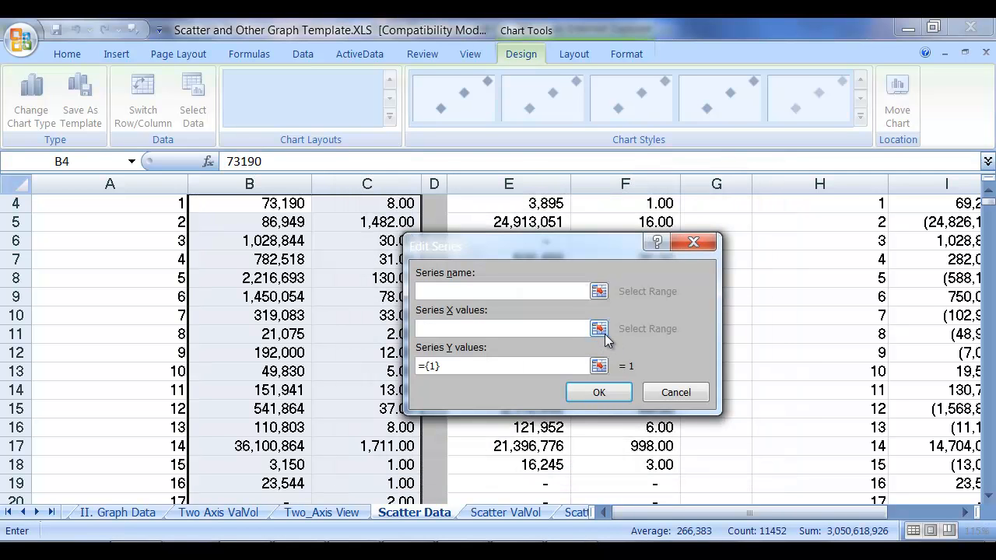
pyautogui.click(600, 329)
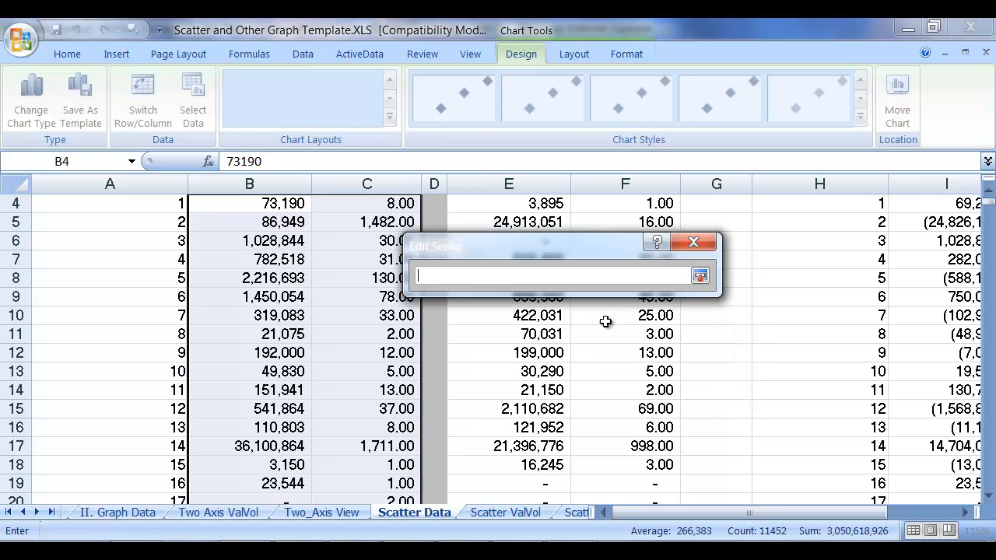
pyautogui.moveTo(571, 247); pyautogui.dragTo(767, 270)
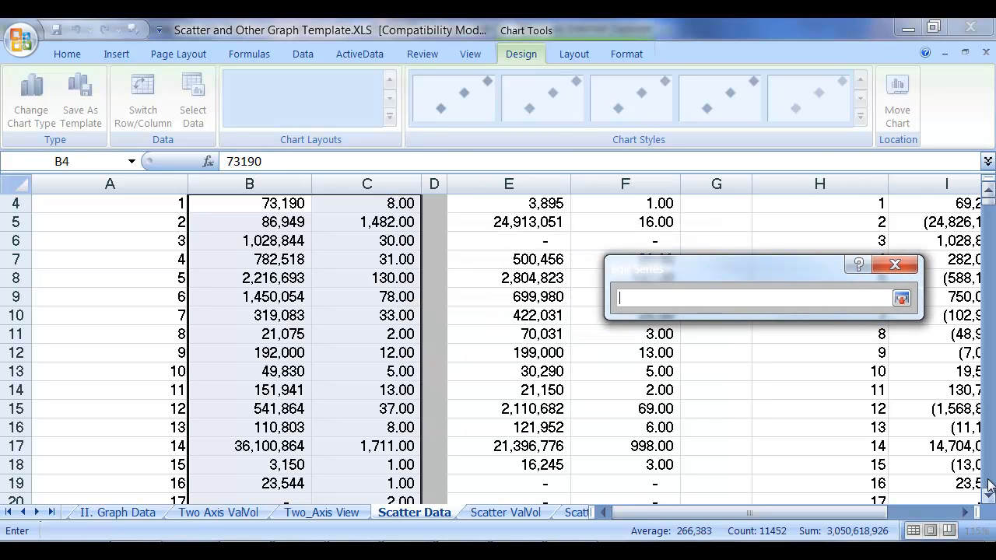
pyautogui.click(986, 207)
pyautogui.click(986, 198)
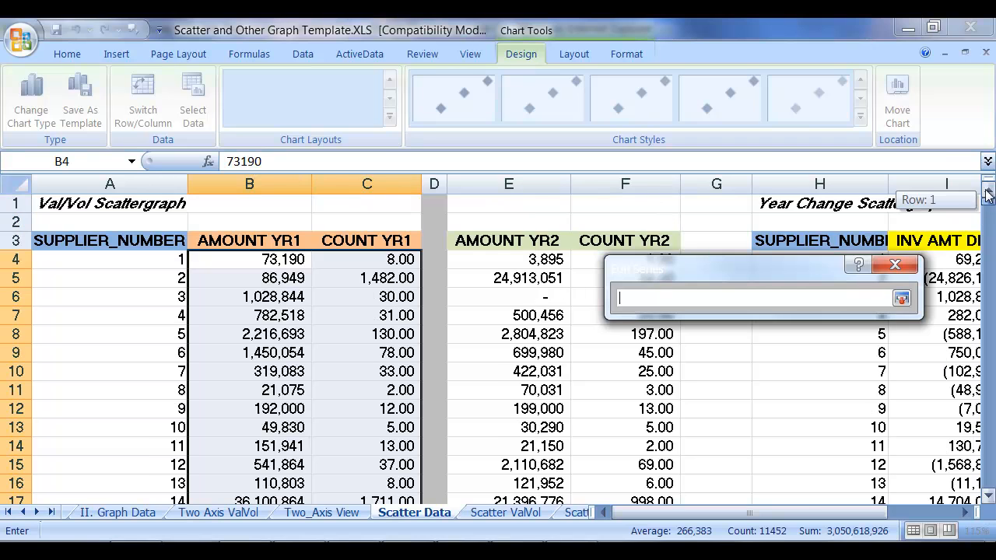
pyautogui.click(510, 261)
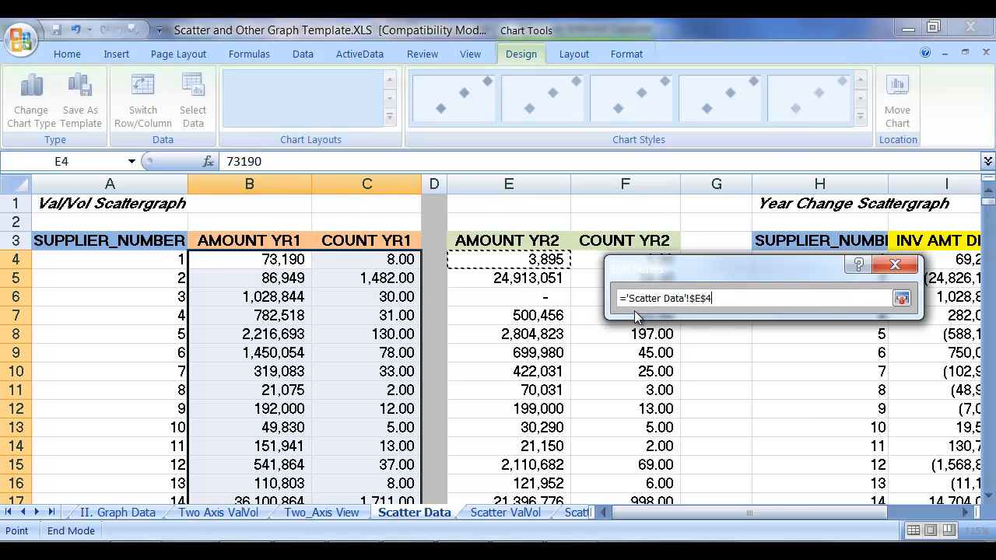
pyautogui.hotkey('ctrl', 'shift', 'Down')
pyautogui.press('Return')
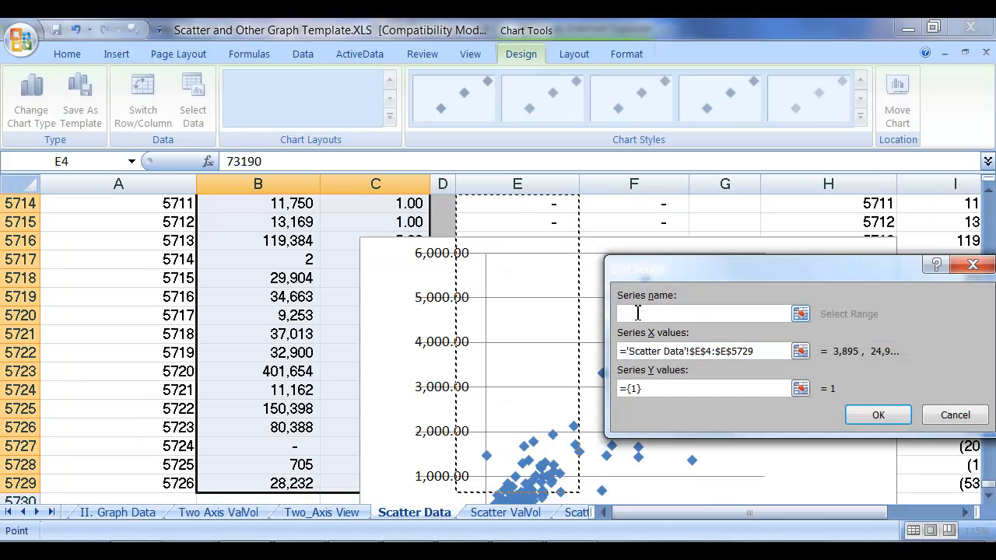
# Set the second series' Y values to F4:F5729 (COUNT YR2), apply the data source, and shift the chart over columns B to F.
pyautogui.click(801, 388)
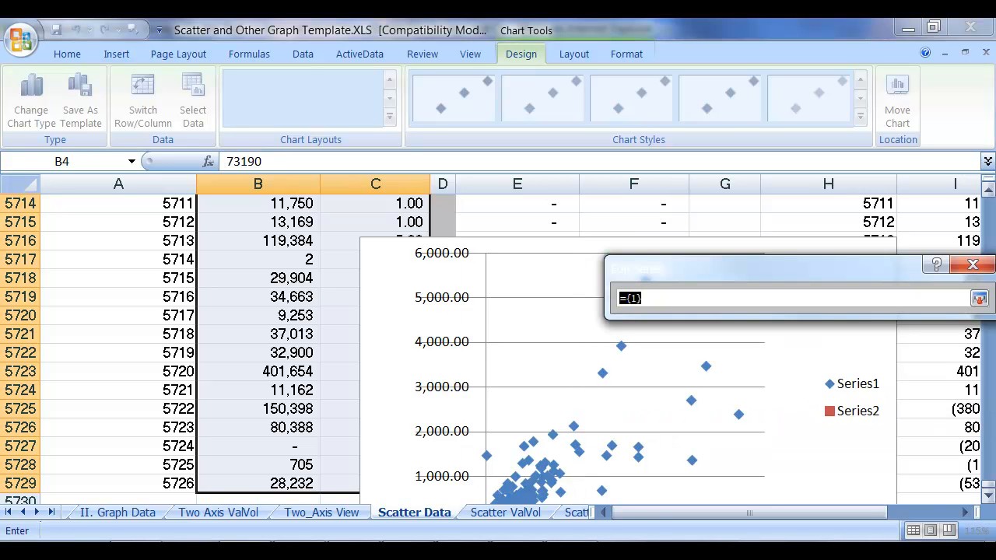
pyautogui.moveTo(988, 484); pyautogui.dragTo(988, 202)
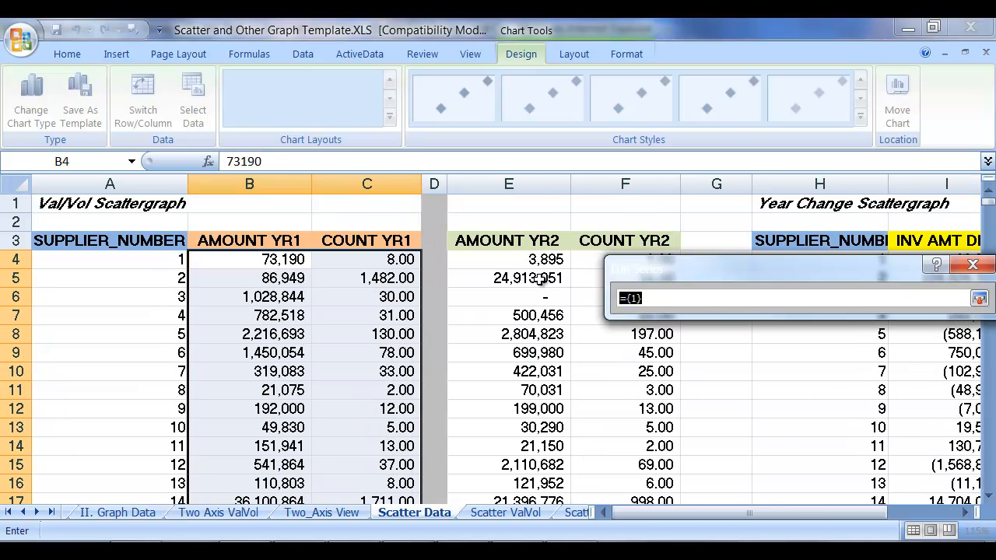
pyautogui.click(583, 259)
pyautogui.hotkey('ctrl', 'shift', 'Down')
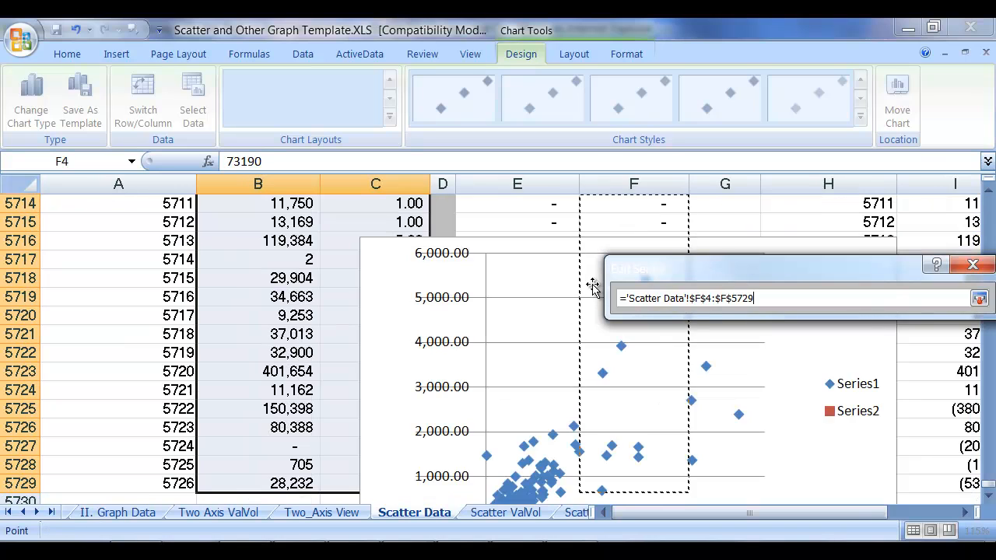
pyautogui.press('Return')
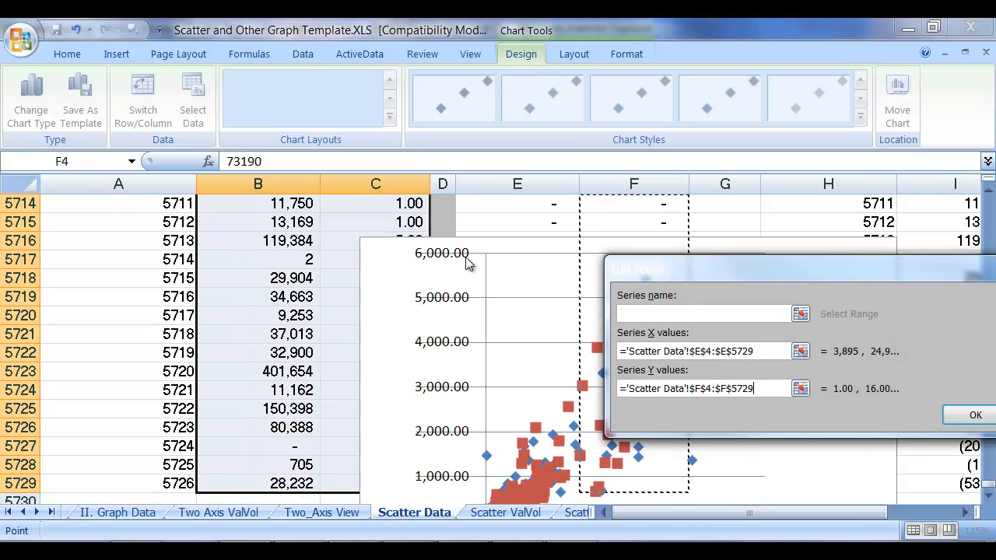
pyautogui.click(972, 415)
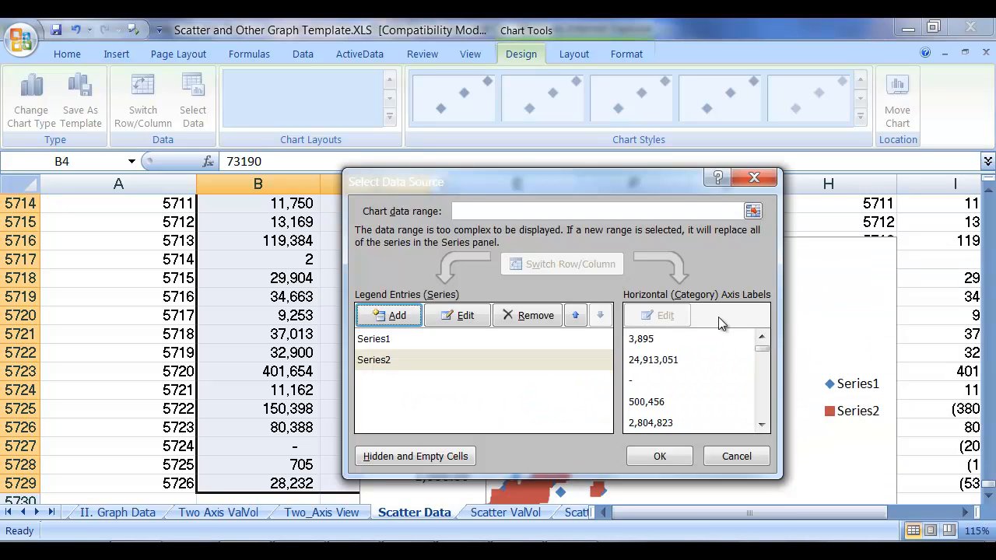
pyautogui.click(659, 456)
pyautogui.moveTo(565, 231); pyautogui.dragTo(445, 185)
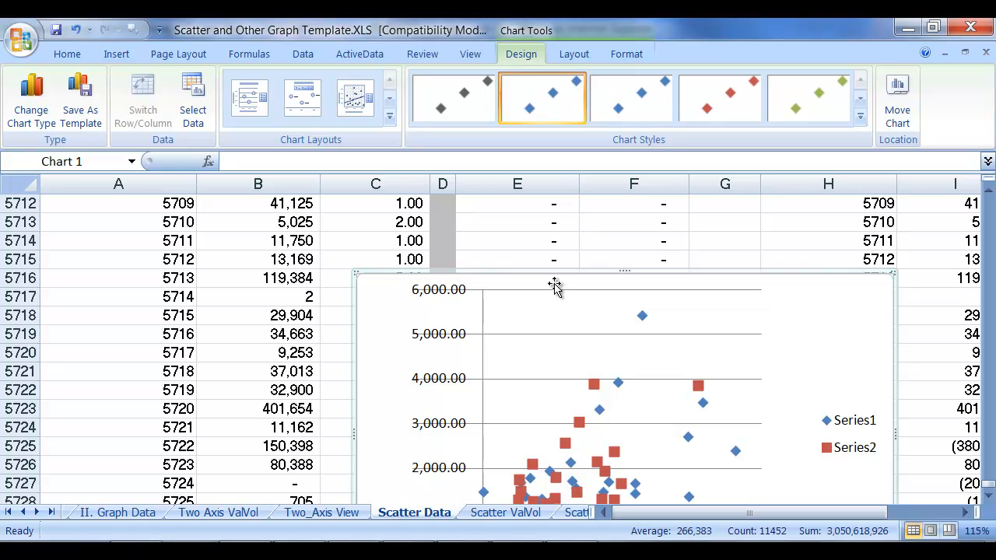
pyautogui.moveTo(546, 273); pyautogui.dragTo(367, 205)
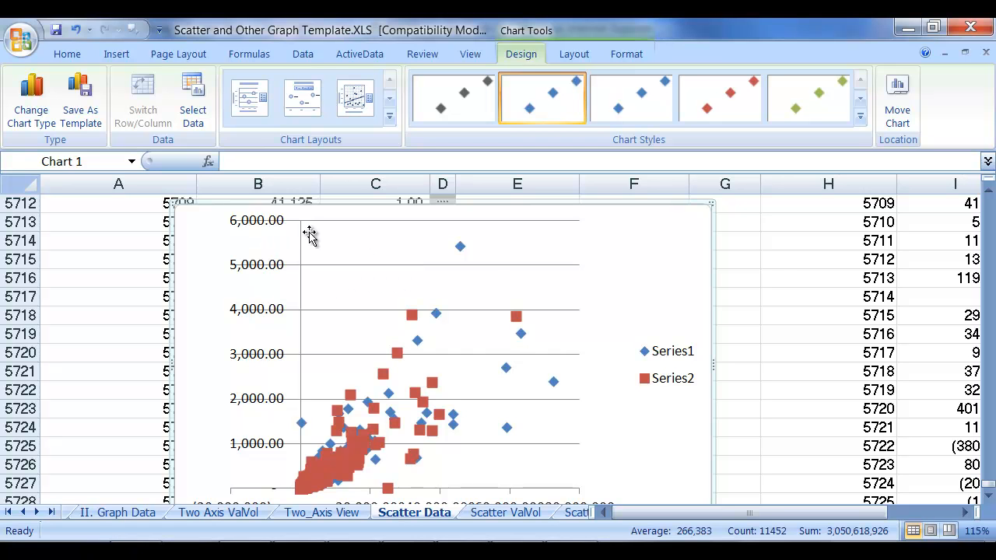
# Inspect the outlying AMOUNT YR1 point with the highest value on the Scatter ValVol chart, and return to the top of Scatter Data.
pyautogui.moveTo(989, 489); pyautogui.dragTo(798, 243)
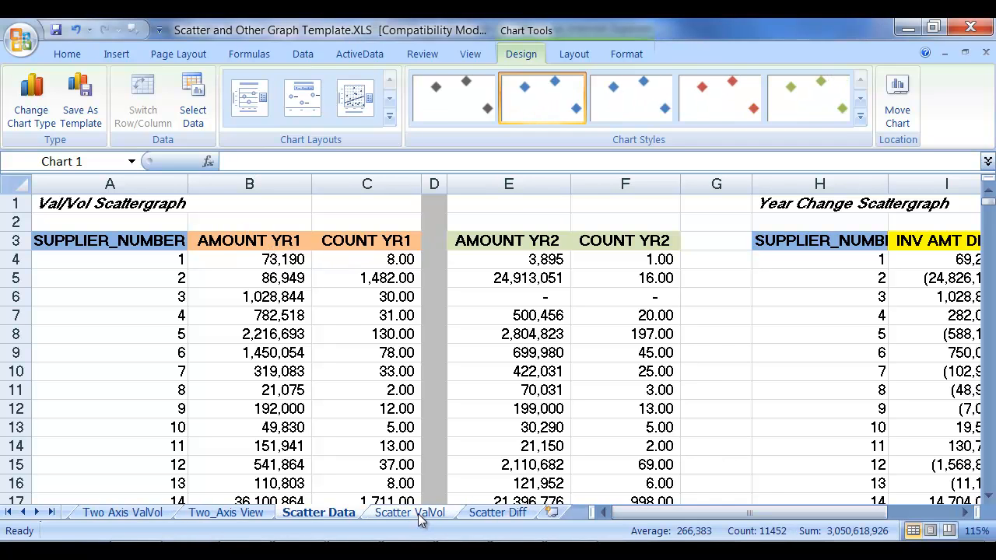
pyautogui.click(412, 513)
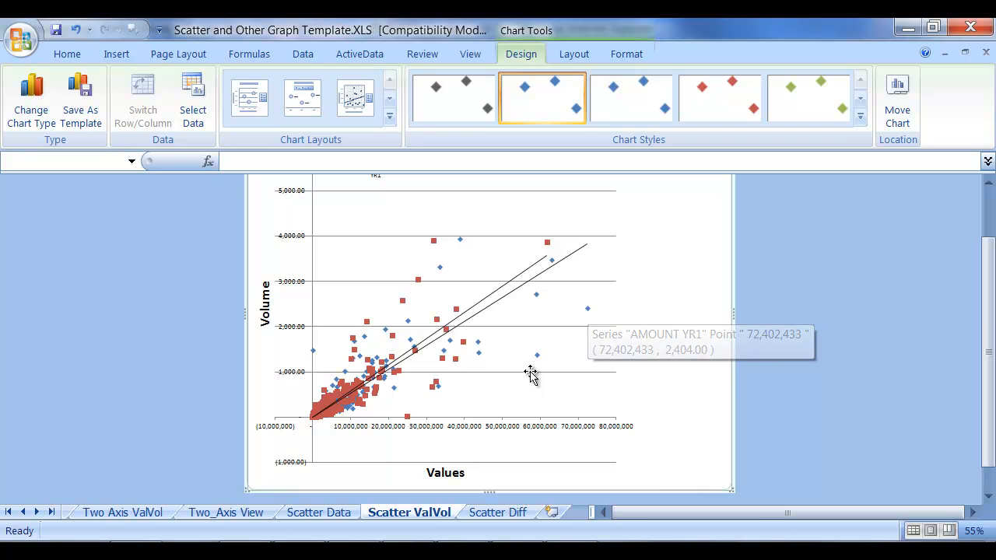
pyautogui.moveTo(588, 312)
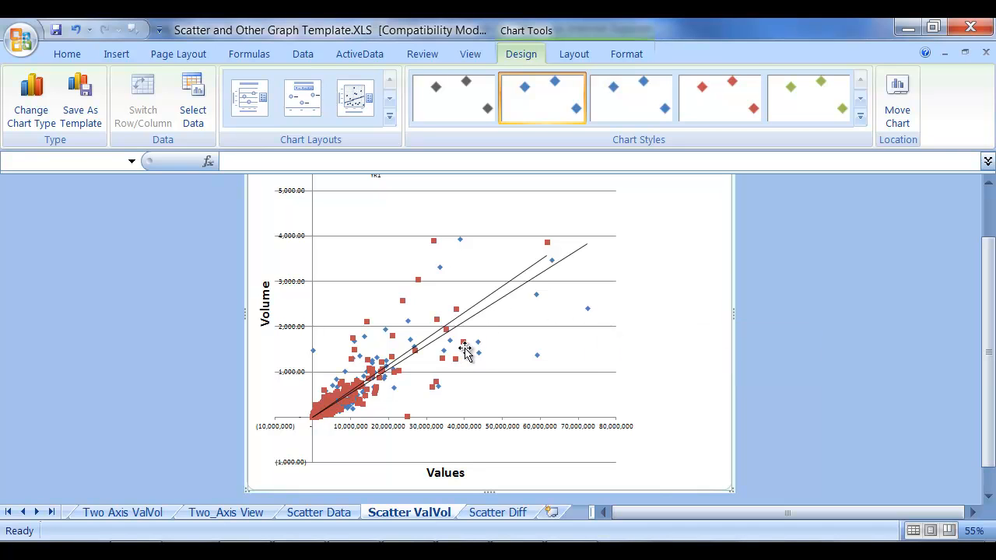
pyautogui.click(321, 513)
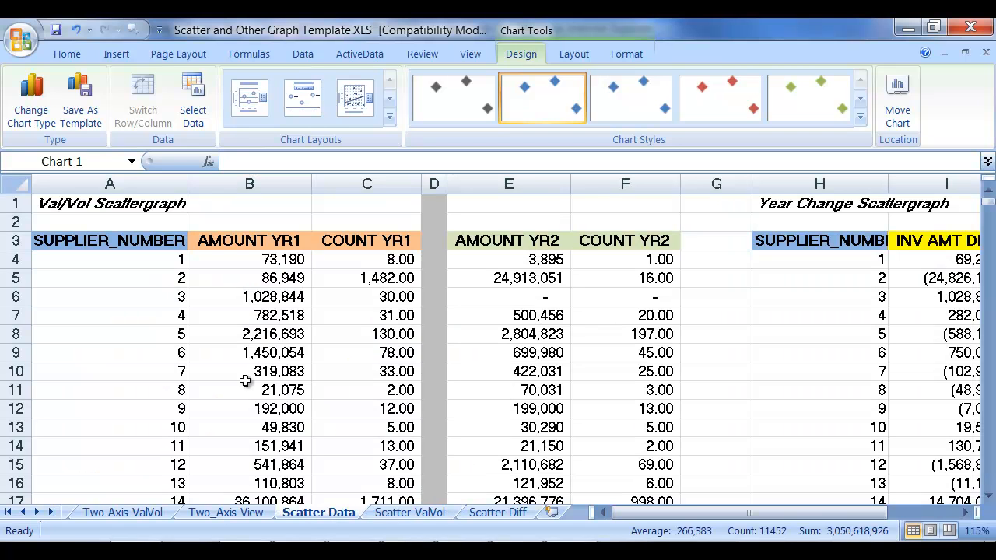